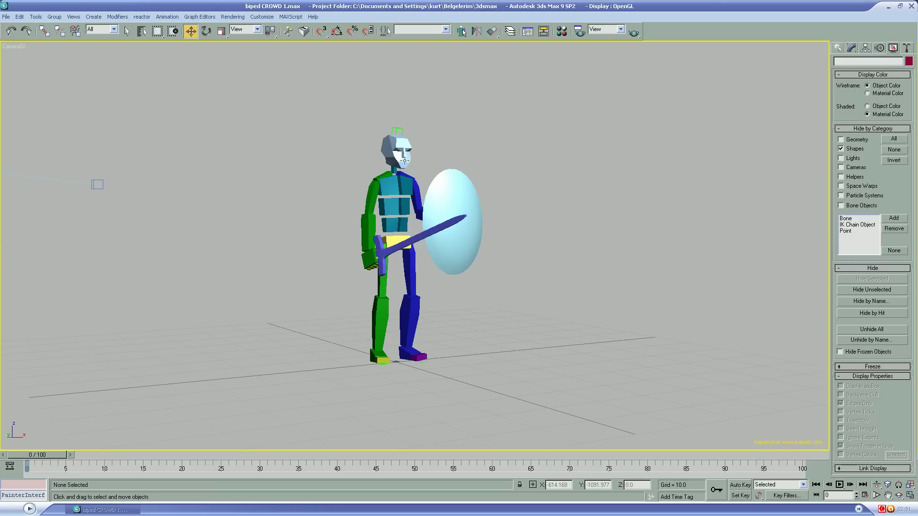
- Select the soldier biped's Bip01 Head in the Camera viewport
left_click(404, 155)
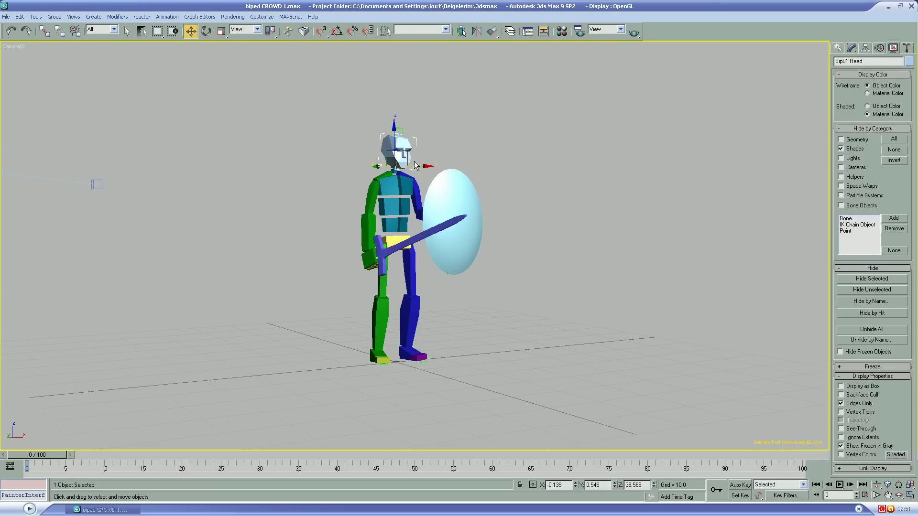
- In Motion Flow Mode, load the 'dur koş bip 1' clip into the graph without MAX objects
left_click(882, 50)
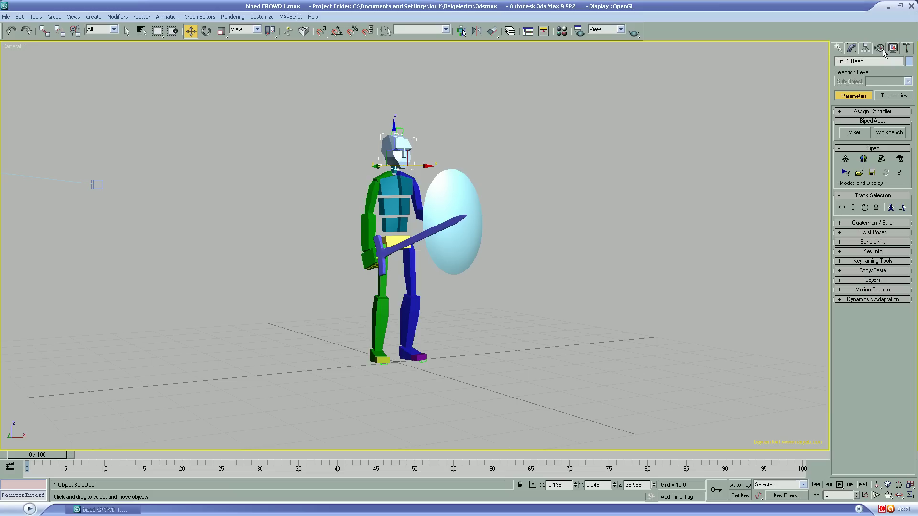
left_click(881, 160)
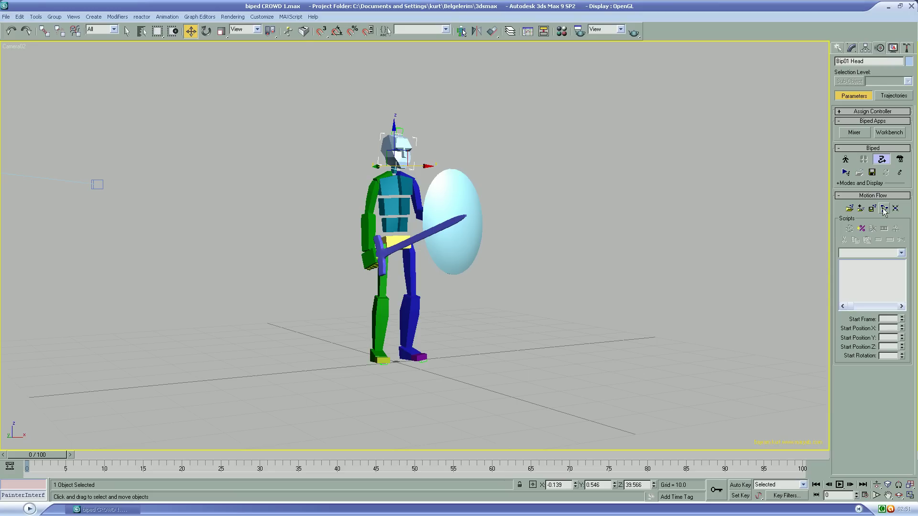
left_click(883, 209)
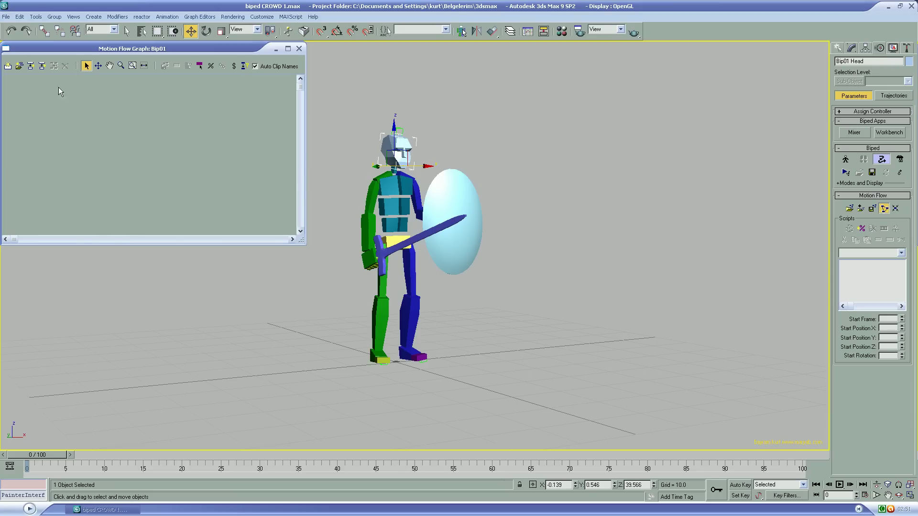
left_click(18, 69)
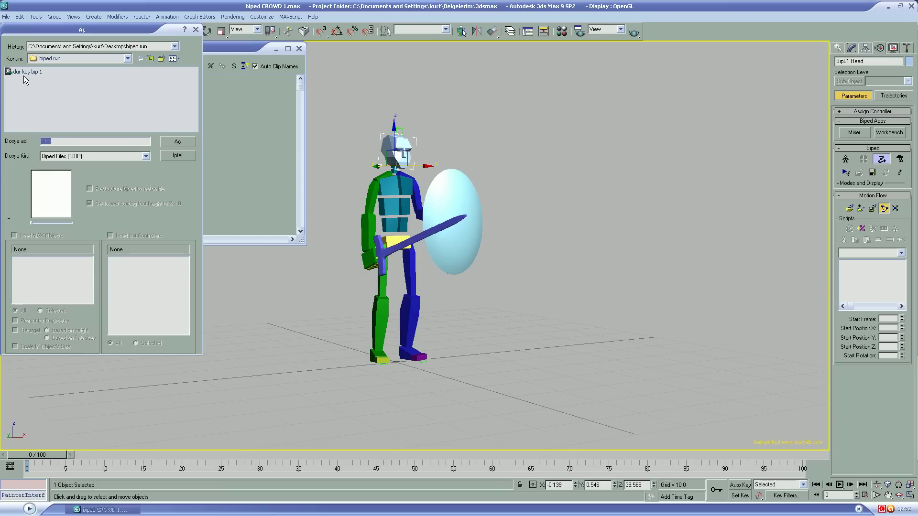
left_click(26, 73)
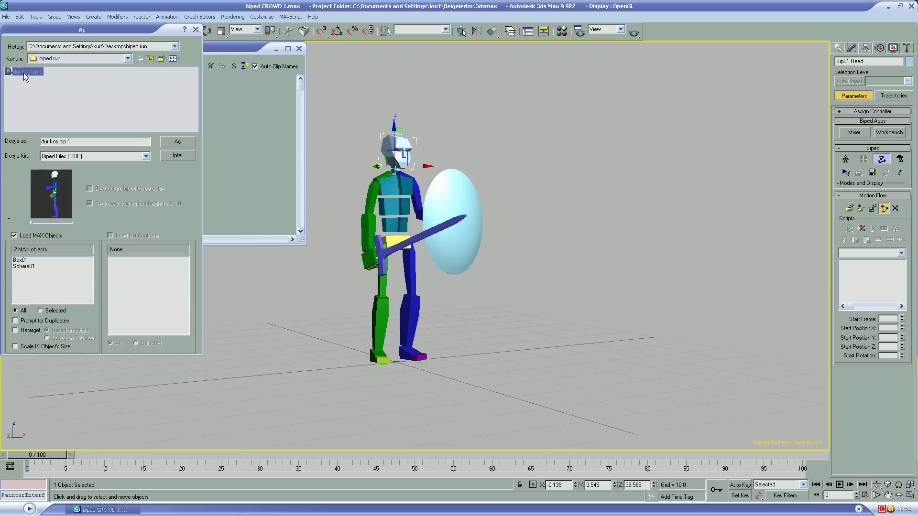
left_click(18, 236)
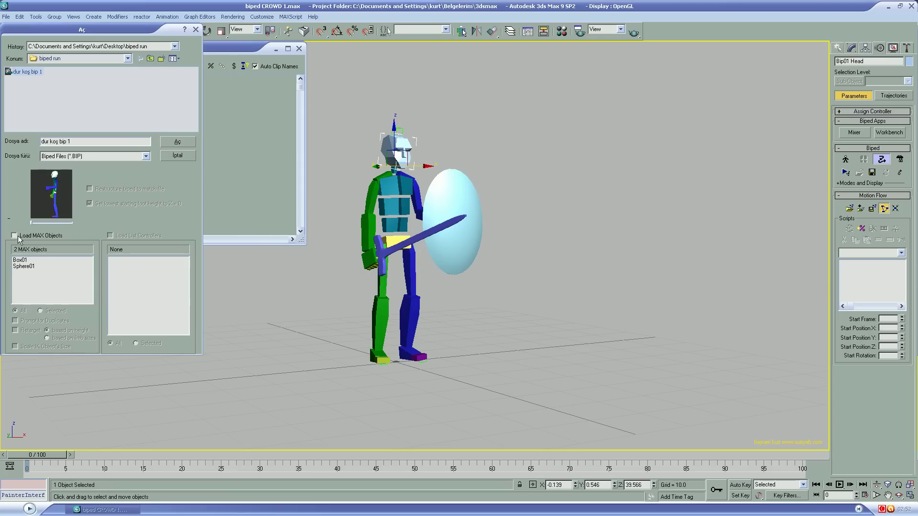
left_click(177, 142)
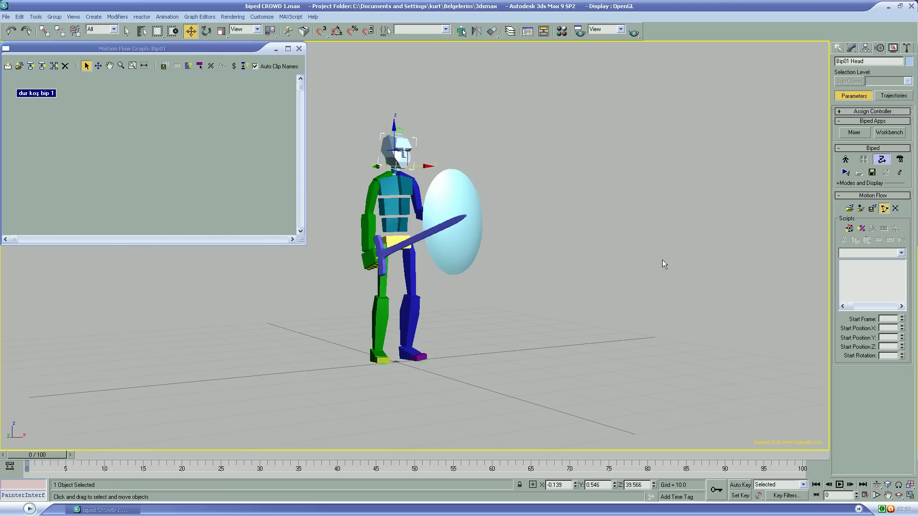
- Create a motion flow script containing the 'dur koş bip 1' clip
left_click(848, 229)
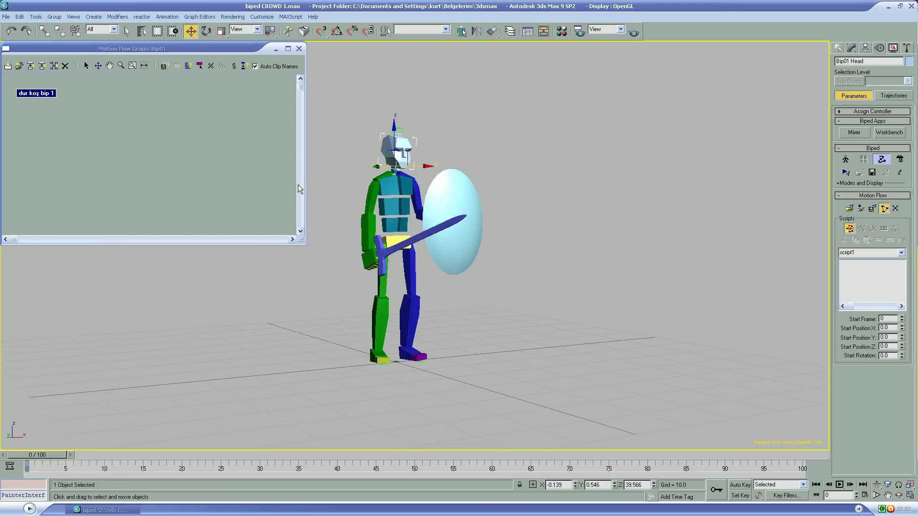
left_click(41, 93)
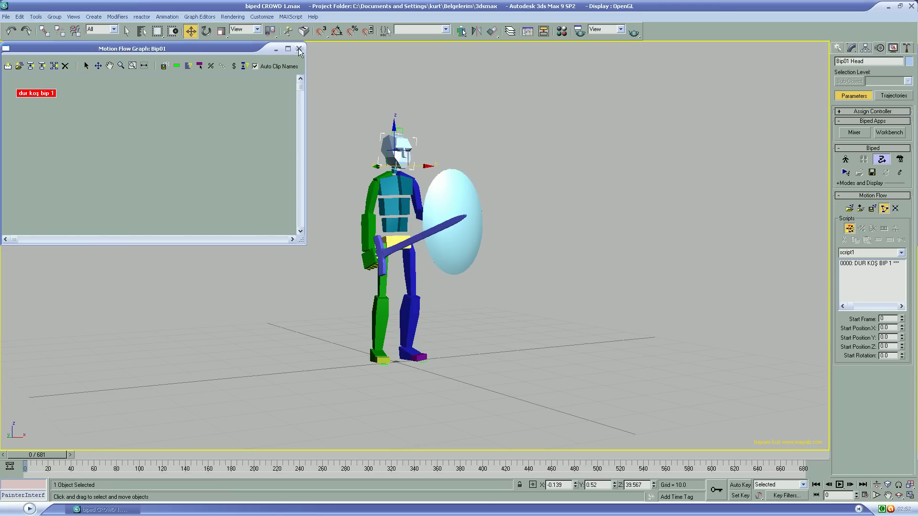
left_click(299, 49)
- Turn on In Place Mode so the soldier runs on the spot
mouse_move(55, 451)
left_mouse_down()
mouse_move(113, 452)
mouse_move(44, 443)
left_mouse_up()
key("w")
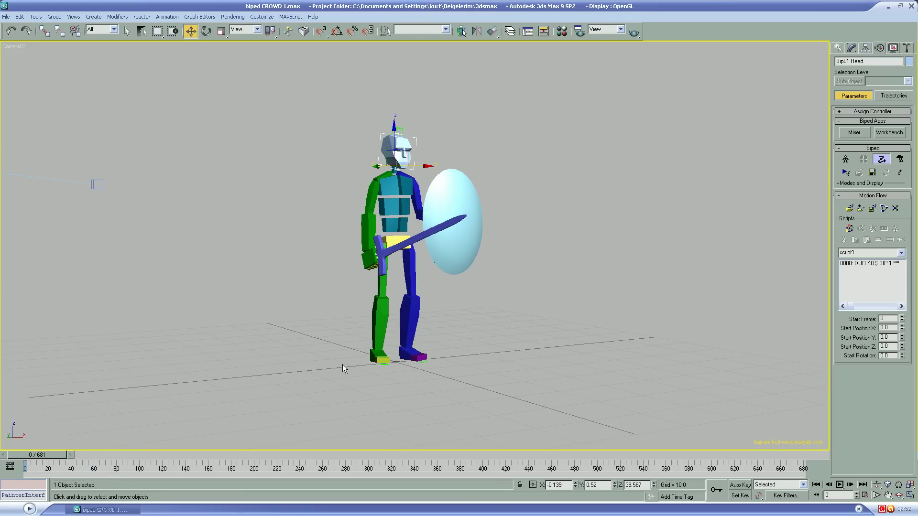
left_click(836, 182)
left_click(893, 200)
- Play and scrub the running animation, then return to frame 0
left_click(839, 485)
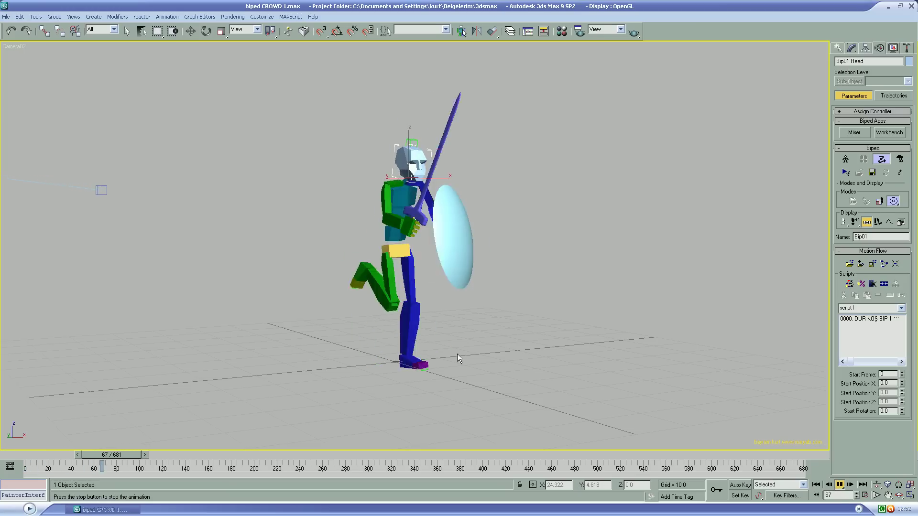
left_click_drag(213, 456, 787, 464)
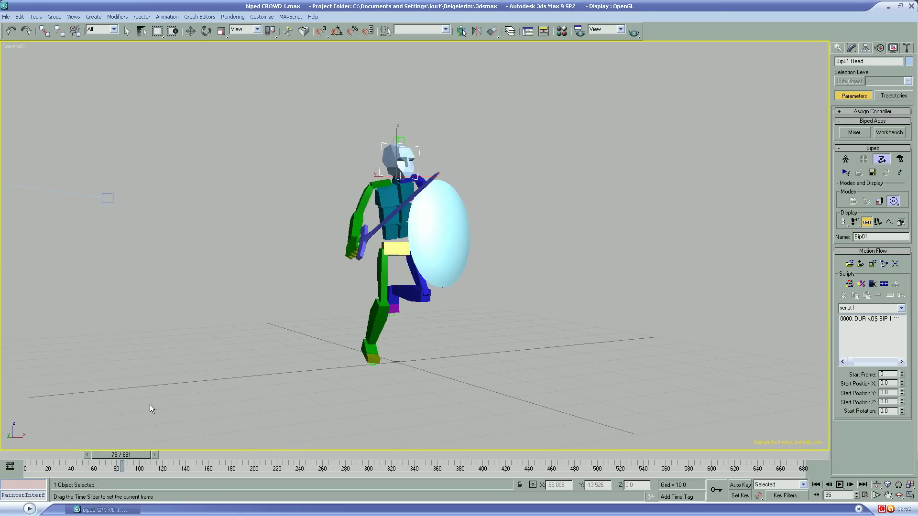
left_click_drag(787, 463, 12, 398)
key("w")
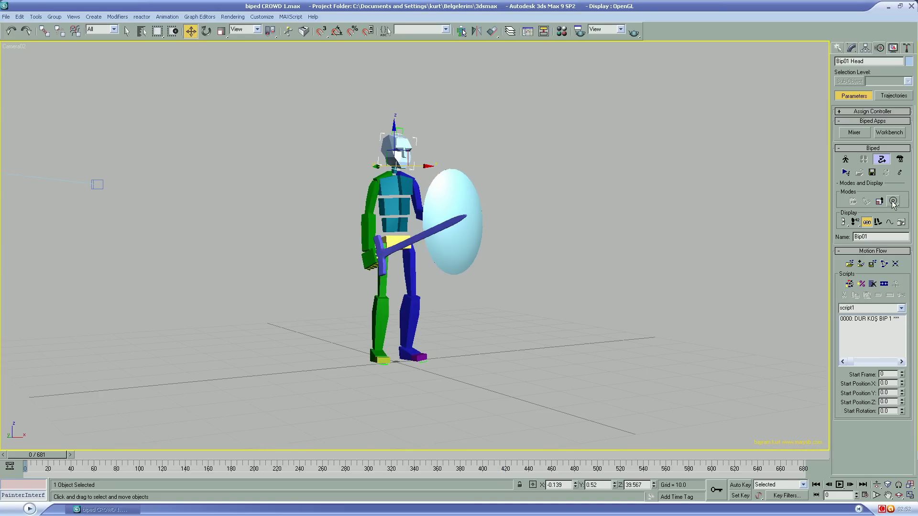
left_click_drag(50, 456, 33, 451)
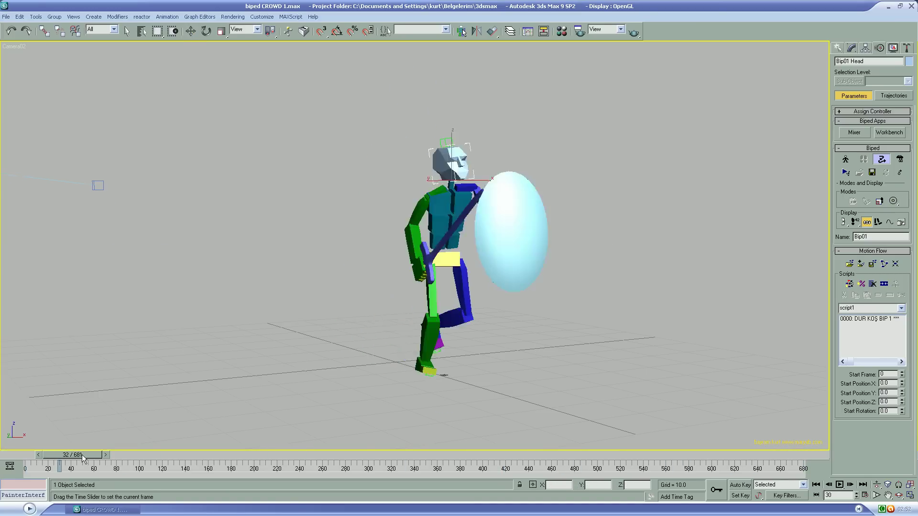
key("w")
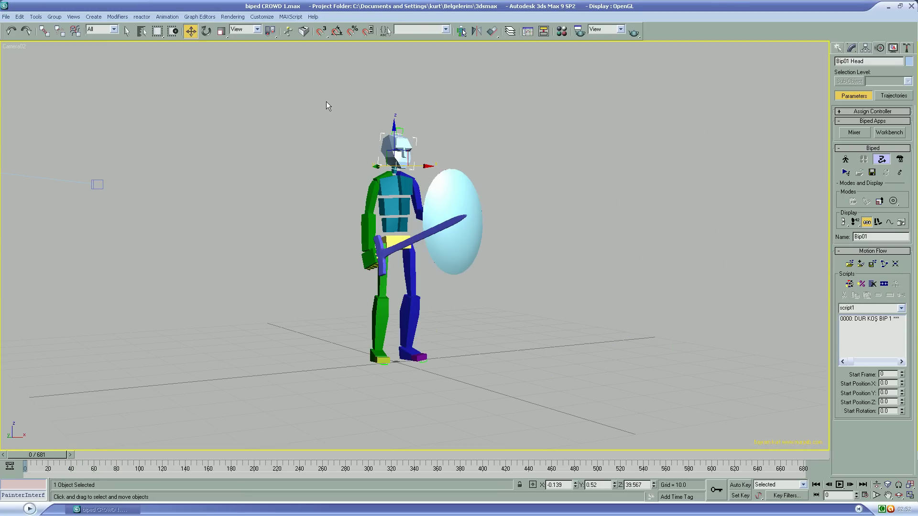
- Save the soldier's motion flow as the Motion Flow file 'run 2'
left_click(872, 263)
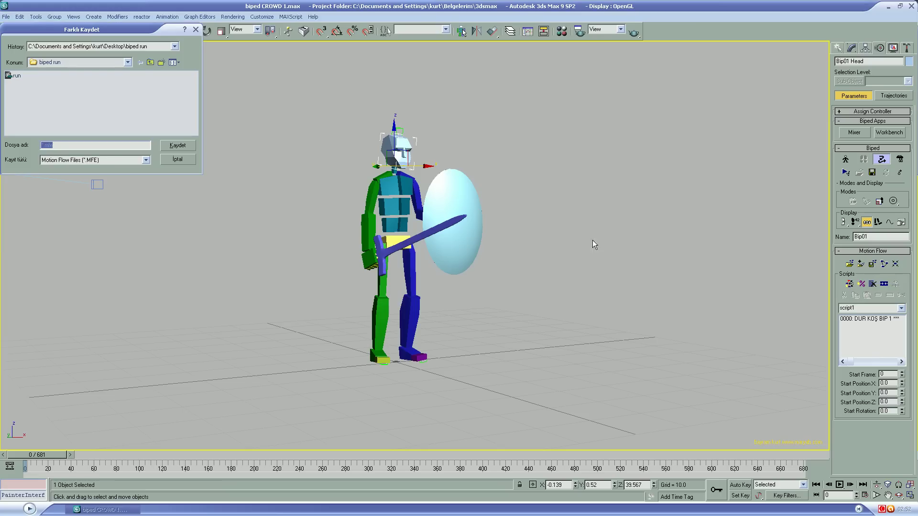
left_click(61, 146)
type("run 2")
left_click(180, 148)
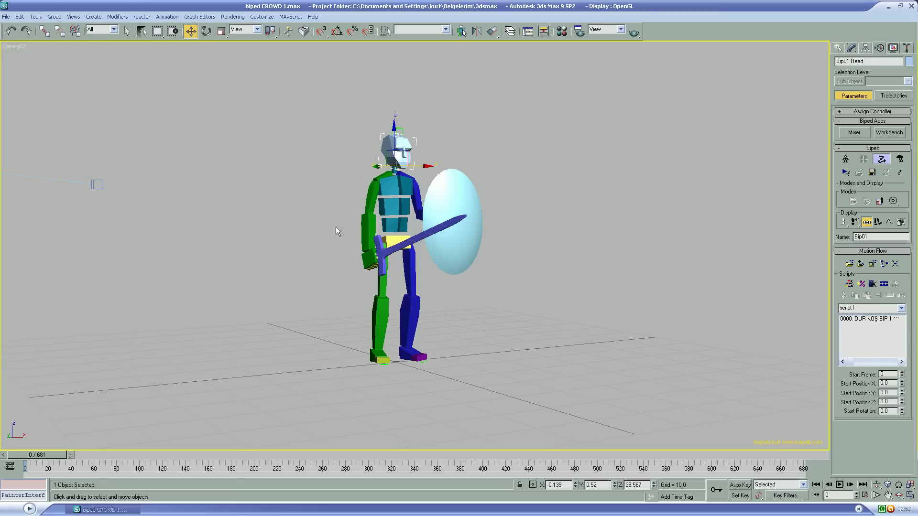
left_click(558, 252)
- Shift-clone the whole soldier along X with 28 copies to form a row
left_click_drag(287, 97, 549, 383)
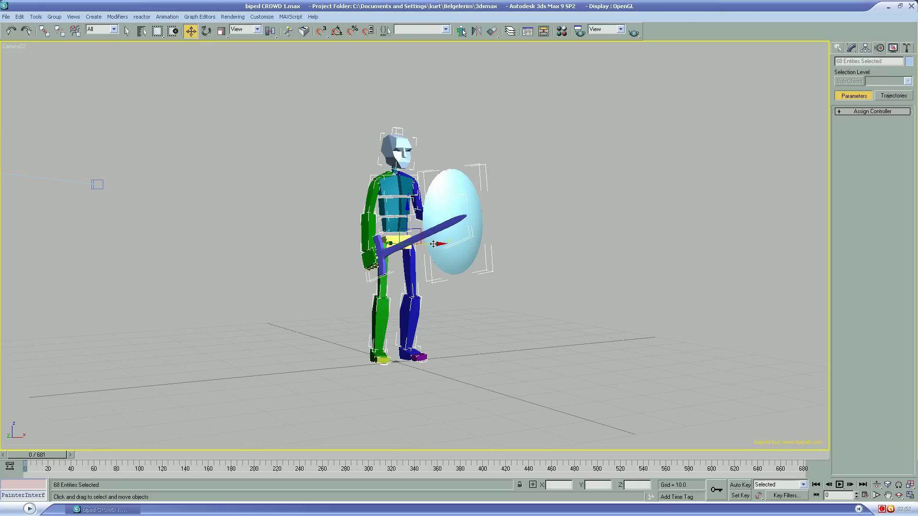
left_click_drag(433, 244, 558, 247, "shift")
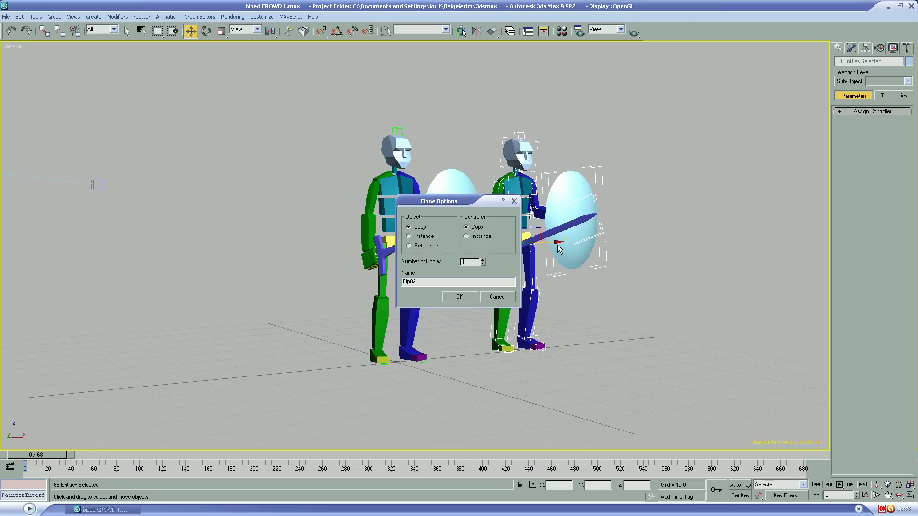
left_click_drag(483, 264, 481, 248)
left_click(476, 295)
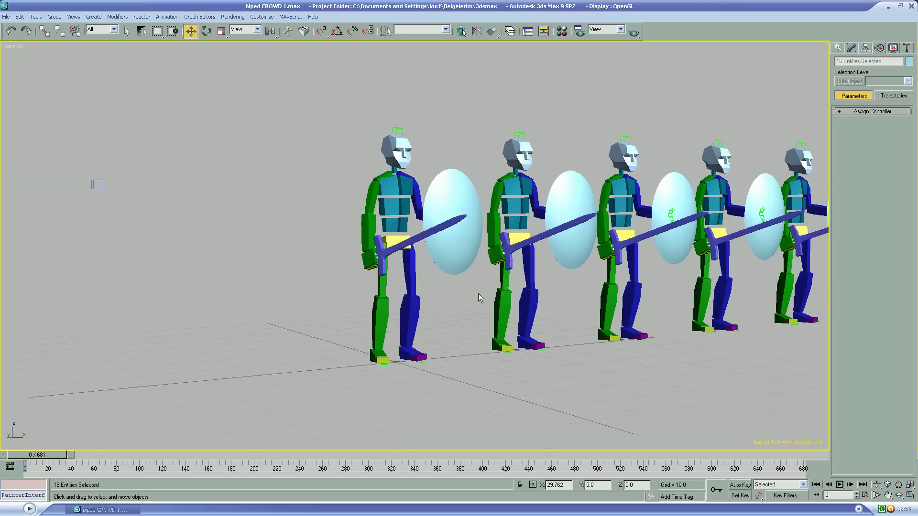
left_click(899, 495)
mouse_move(572, 365)
left_mouse_down()
mouse_move(570, 389)
mouse_move(607, 388)
mouse_move(548, 386)
left_mouse_up()
- Create a new shared motion flow on the first soldier, loading the 'run 2' file
left_click(190, 31)
left_click(253, 77)
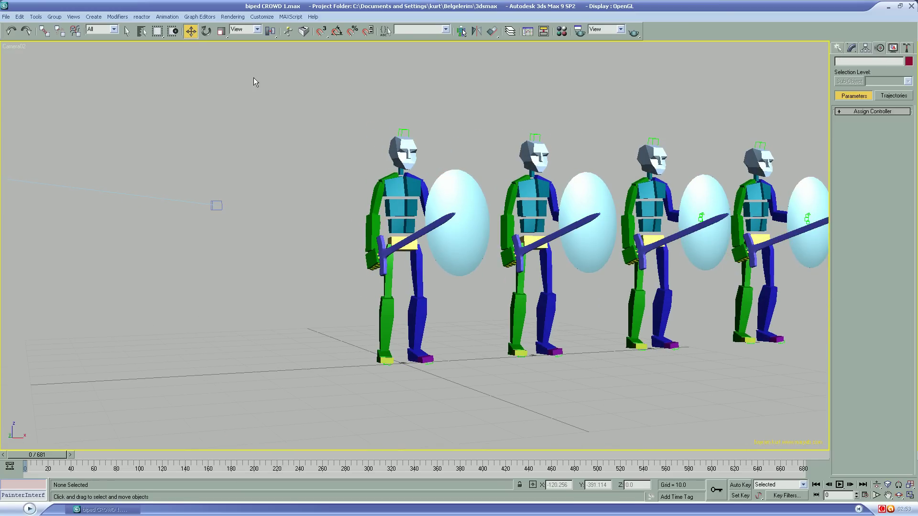
left_click(406, 155)
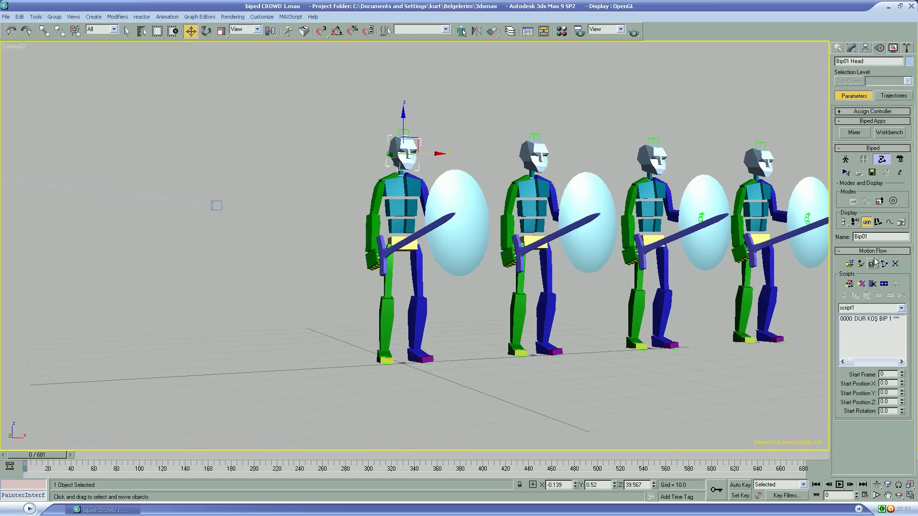
left_click(896, 264)
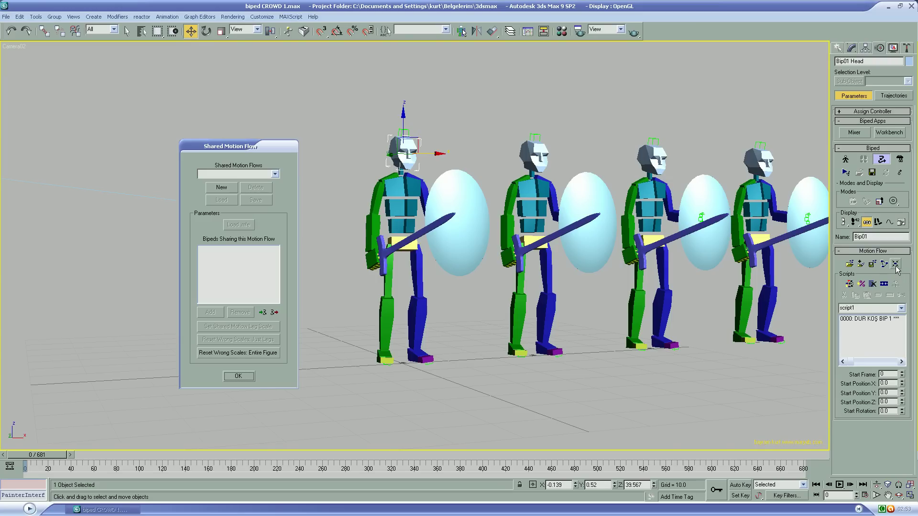
left_click(229, 187)
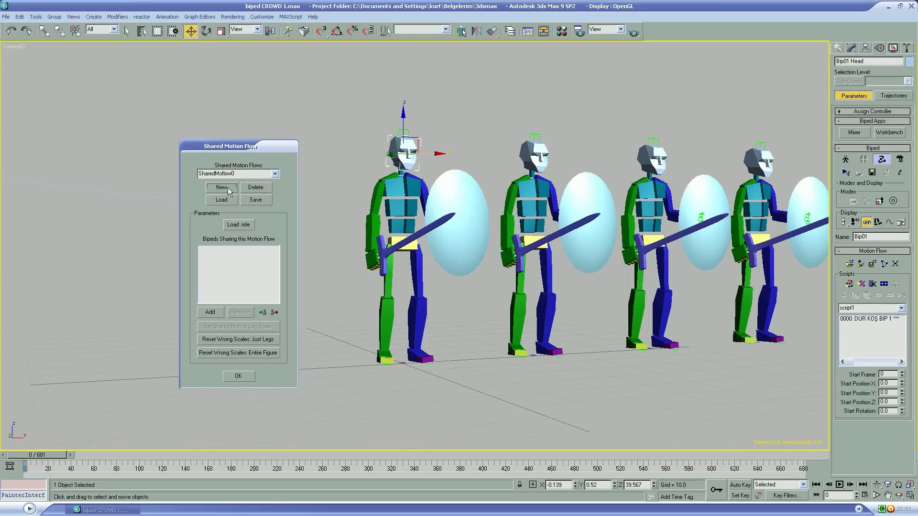
left_click(242, 225)
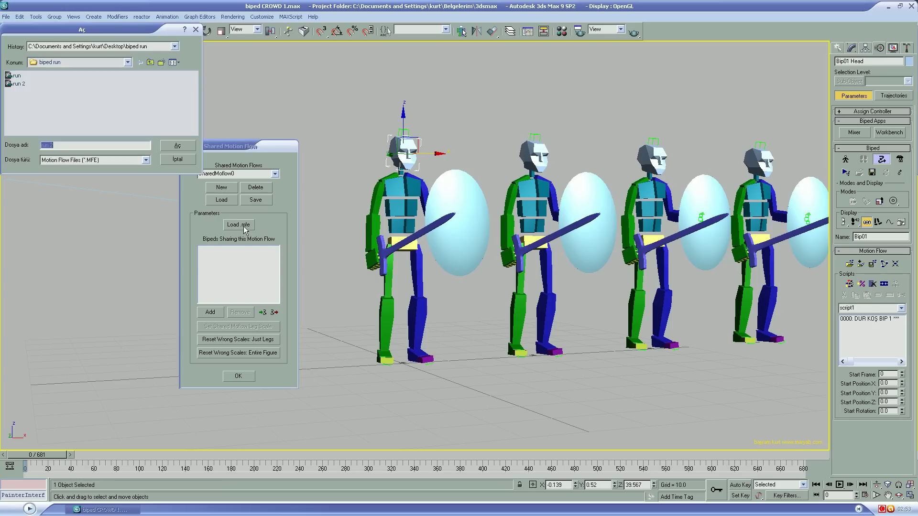
left_click(23, 85)
left_click(170, 146)
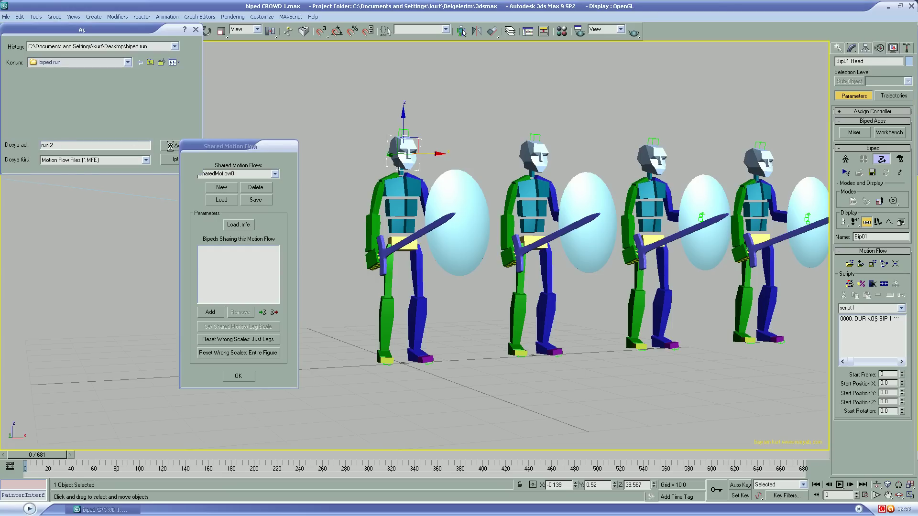
- Add all bipeds to the shared motion flow and confirm it
left_click(216, 314)
left_click(469, 301)
left_click(378, 330)
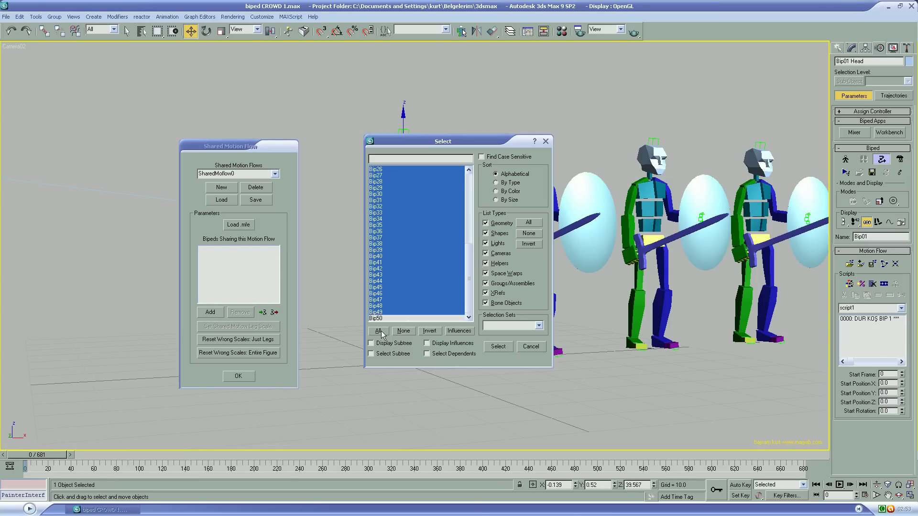
left_click(501, 346)
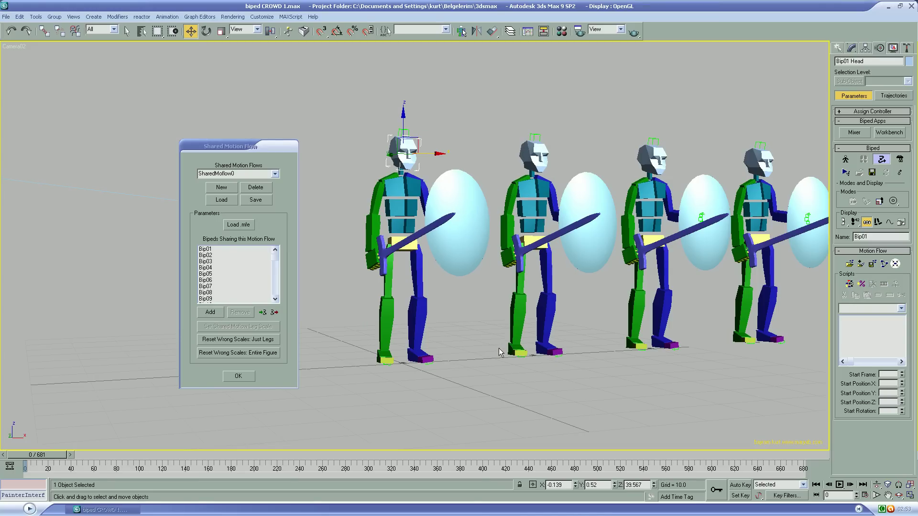
left_click(262, 313)
left_click(238, 376)
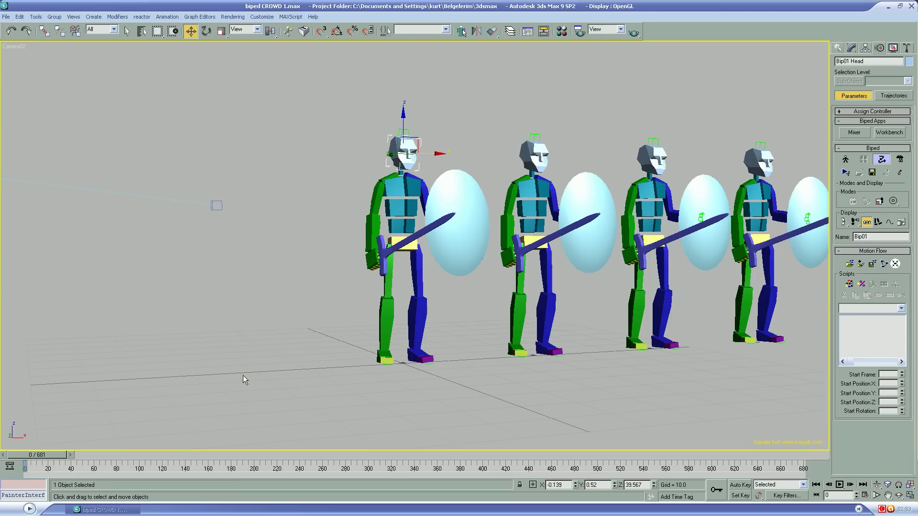
- Define 'dur koş bip 1' as the random start clip at 100% in the graph
left_click(882, 264)
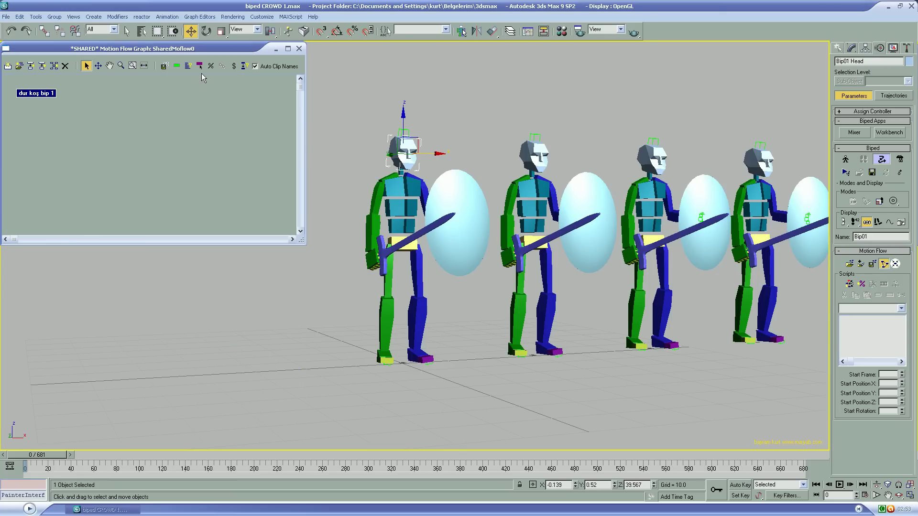
left_click(200, 68)
left_click(45, 96)
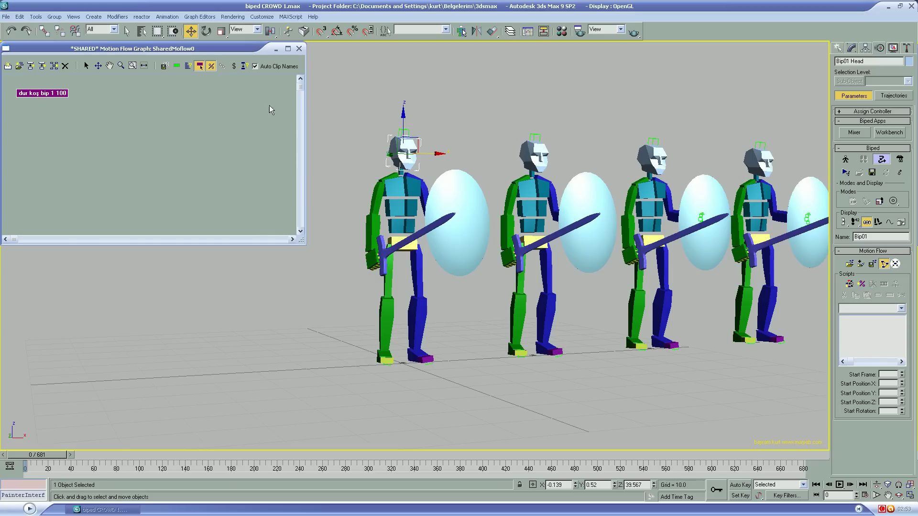
left_click(299, 49)
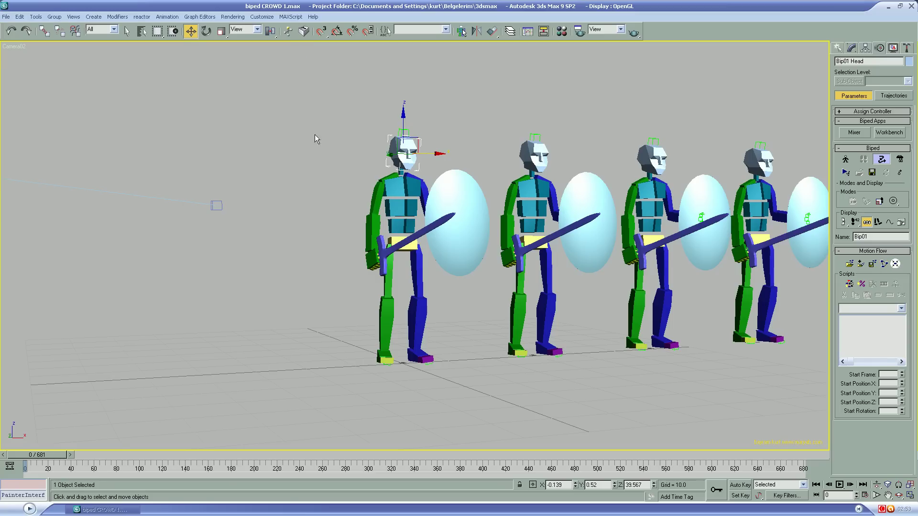
left_click(295, 143)
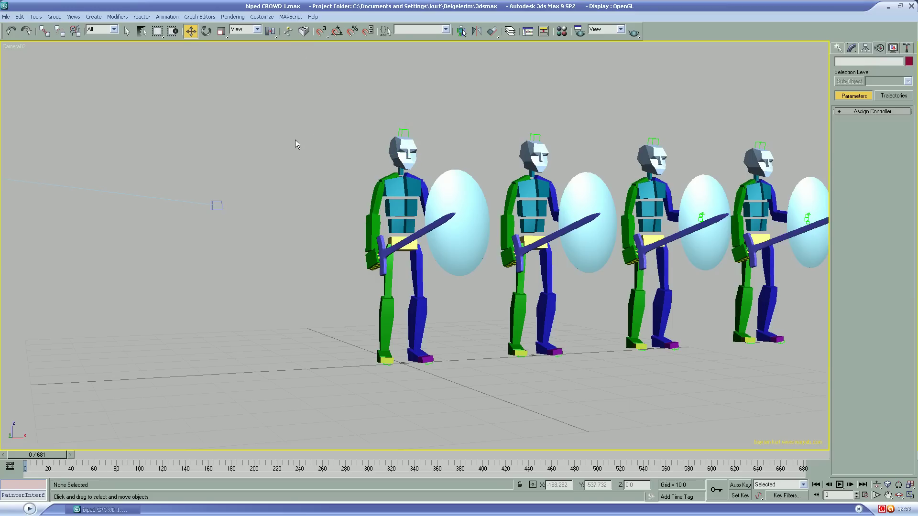
- Pull the camera back and drag out a large Crowd01 helper beside the soldiers
left_click(876, 485)
mouse_move(651, 379)
left_mouse_down()
mouse_move(656, 411)
mouse_move(571, 381)
mouse_move(579, 389)
left_mouse_up()
left_click(898, 495)
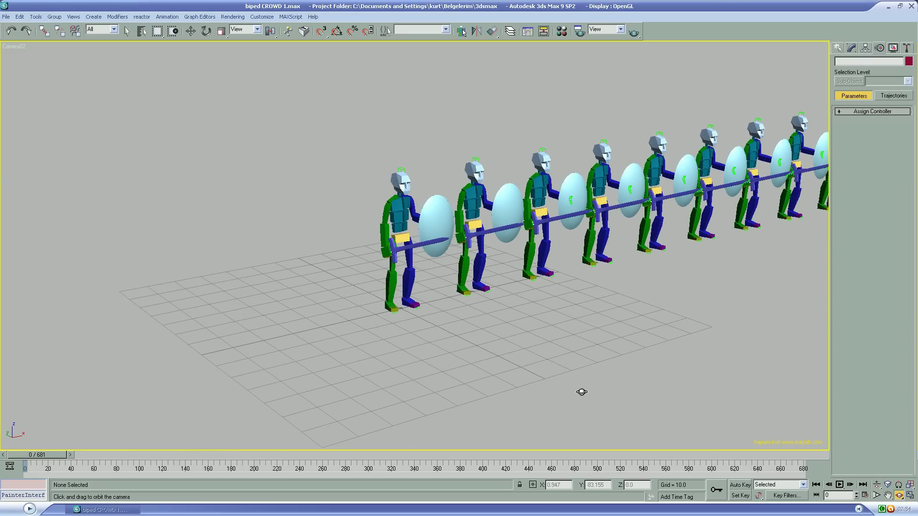
left_click(838, 49)
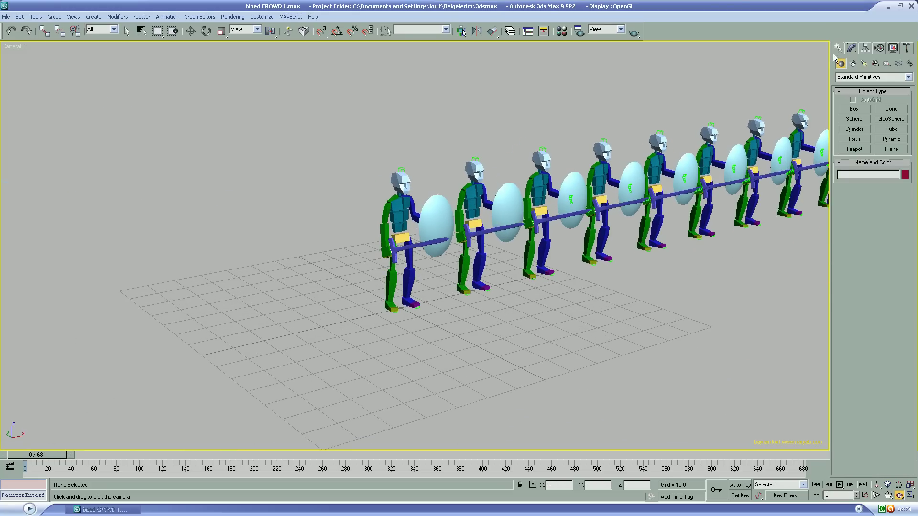
left_click(885, 63)
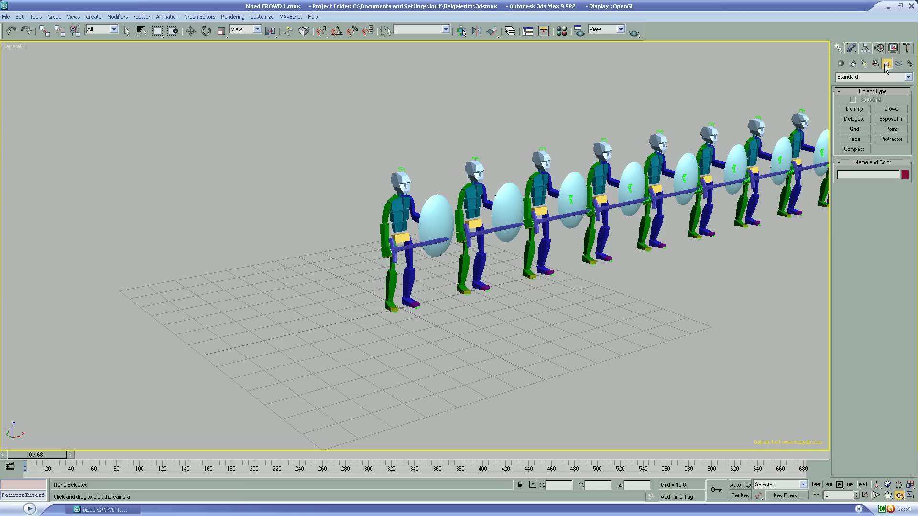
left_click(891, 109)
left_click(672, 320)
left_click_drag(675, 323, 763, 326)
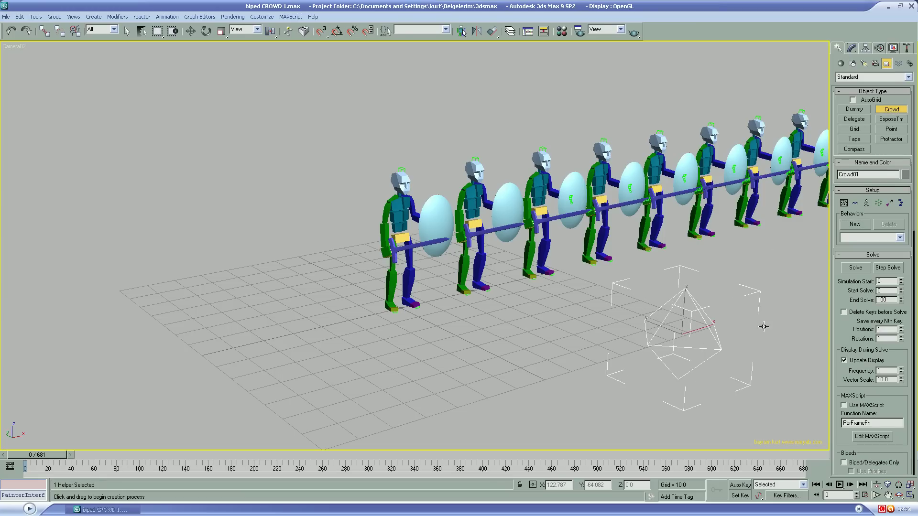
- Create a Delegate01 helper box and colour it dark red
left_click(853, 119)
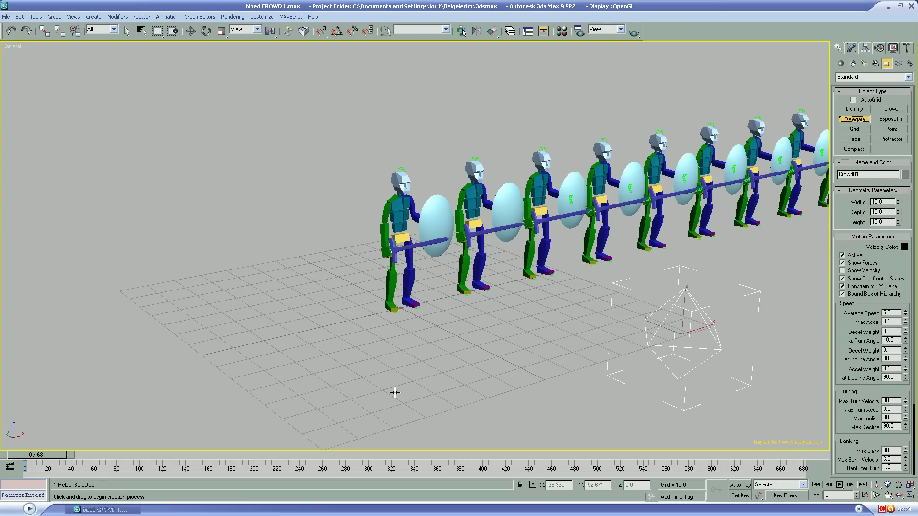
left_click_drag(383, 383, 406, 409)
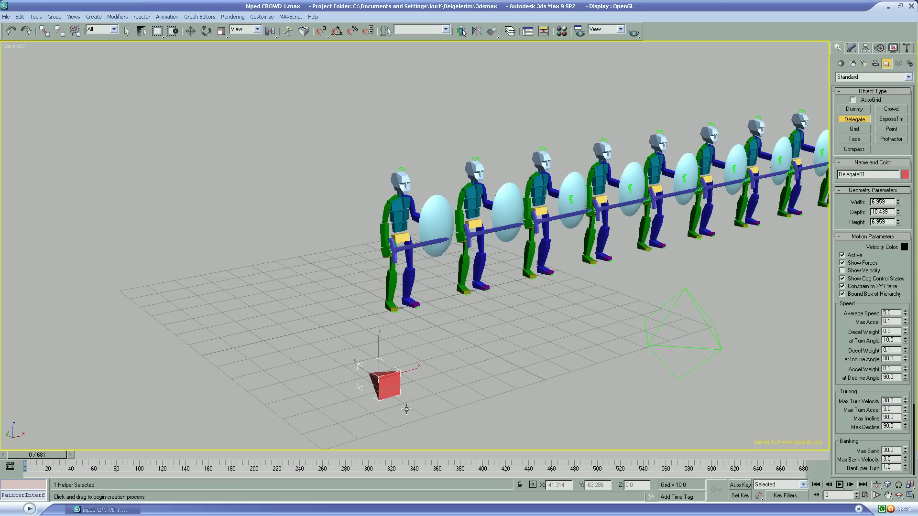
left_click(905, 176)
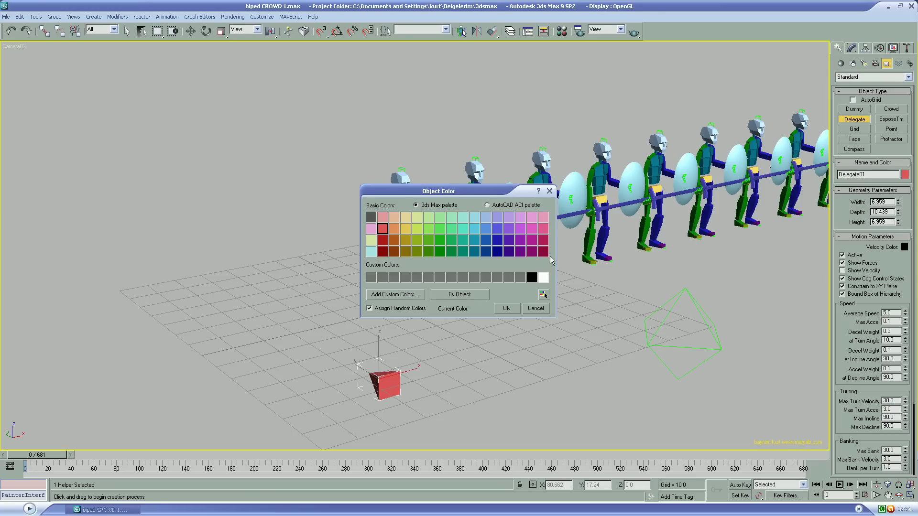
left_click(517, 310)
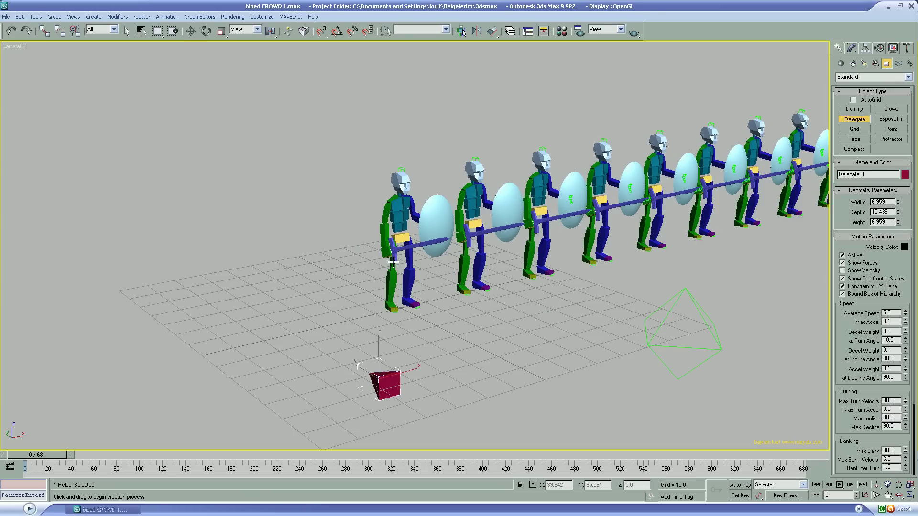
left_click(190, 31)
left_click(479, 351)
left_click(392, 385)
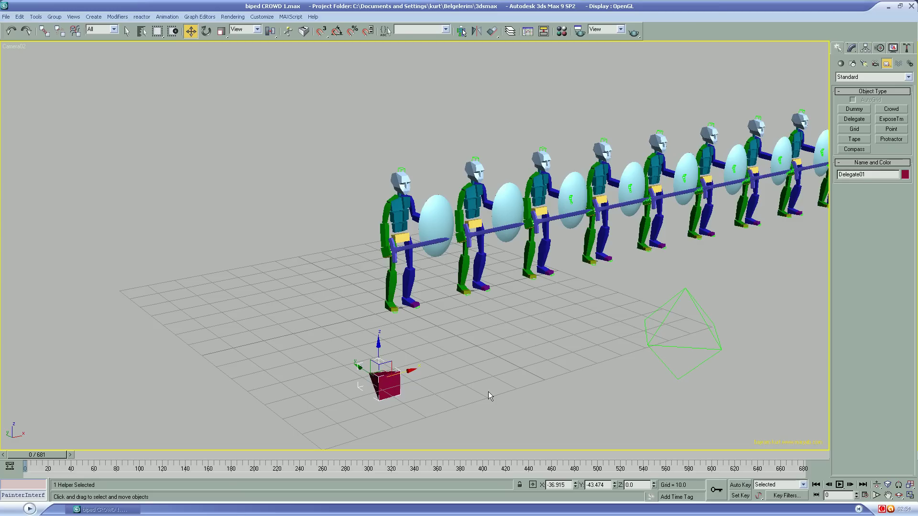
- Shift-clone the delegate into a row of copies up to Delegate50
left_click_drag(407, 373, 498, 362, "shift")
double_click(470, 261)
type("64")
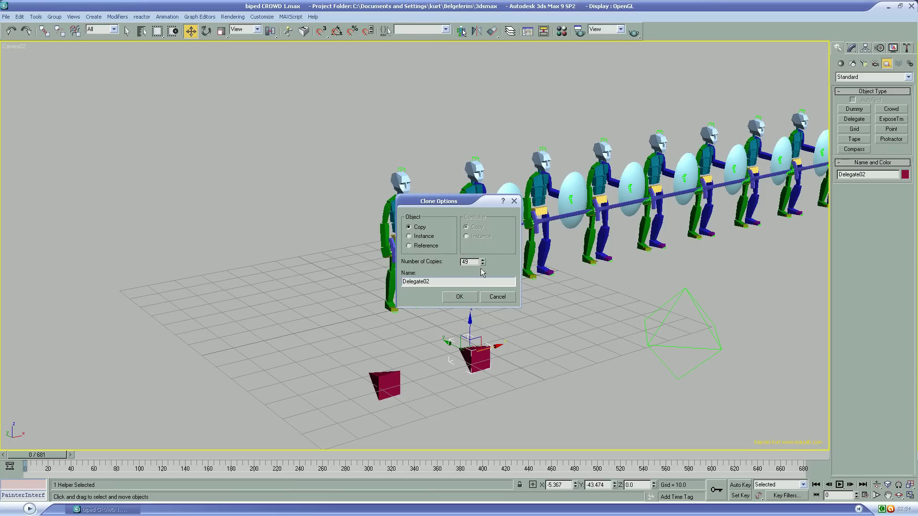
left_click(465, 298)
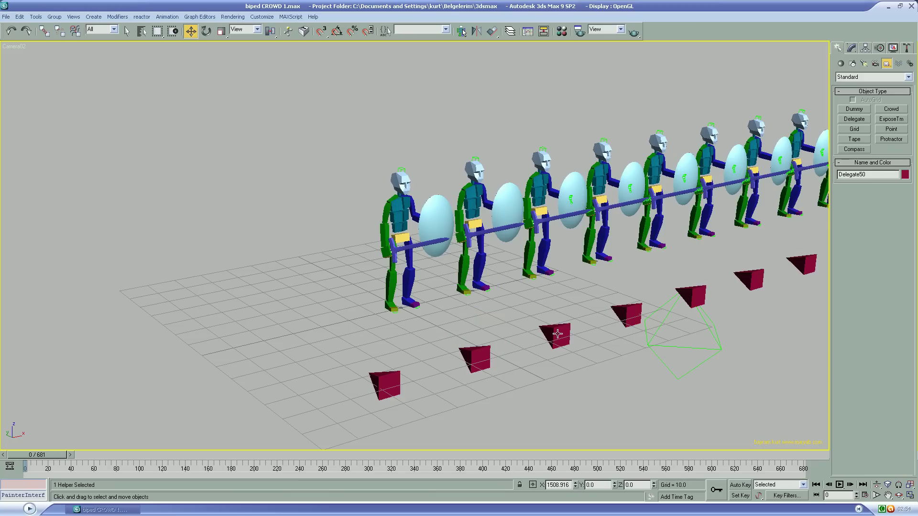
- Select Crowd01 and add all bipeds to its Biped/Delegate Associations list
left_click(559, 383)
left_click(677, 348)
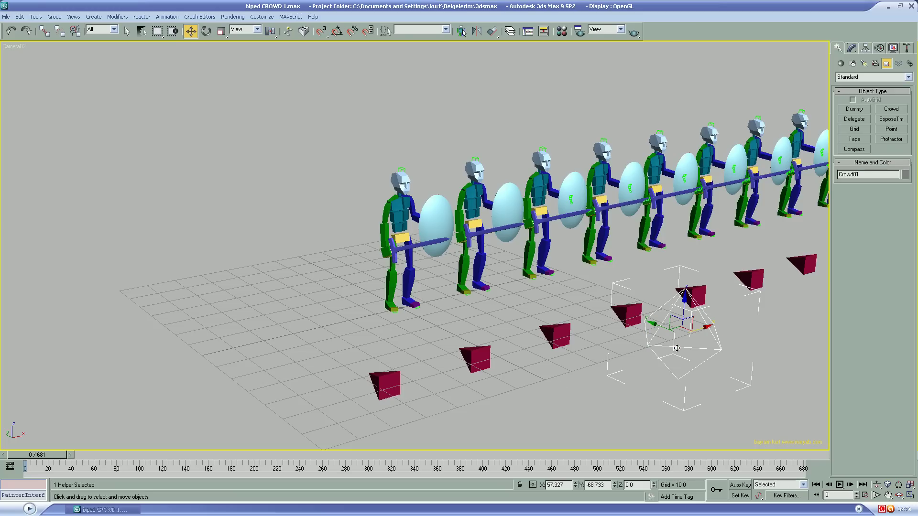
left_click(851, 49)
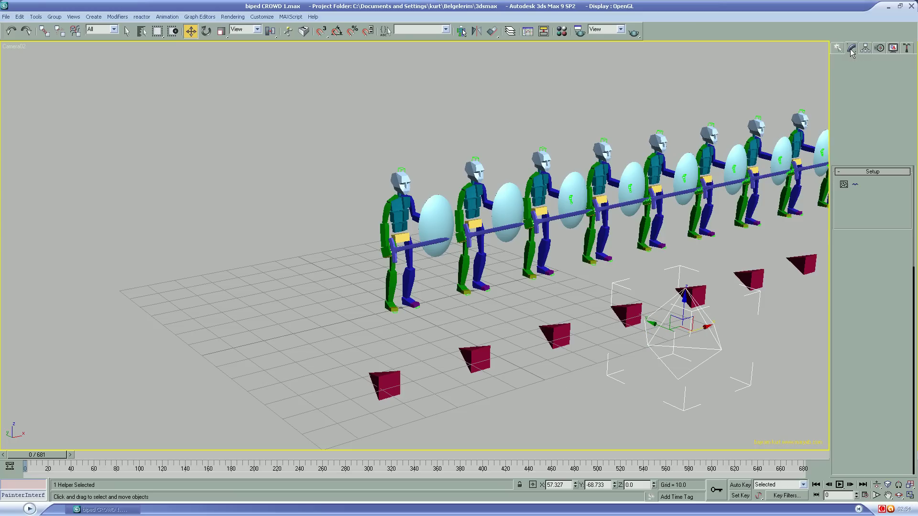
left_click(866, 187)
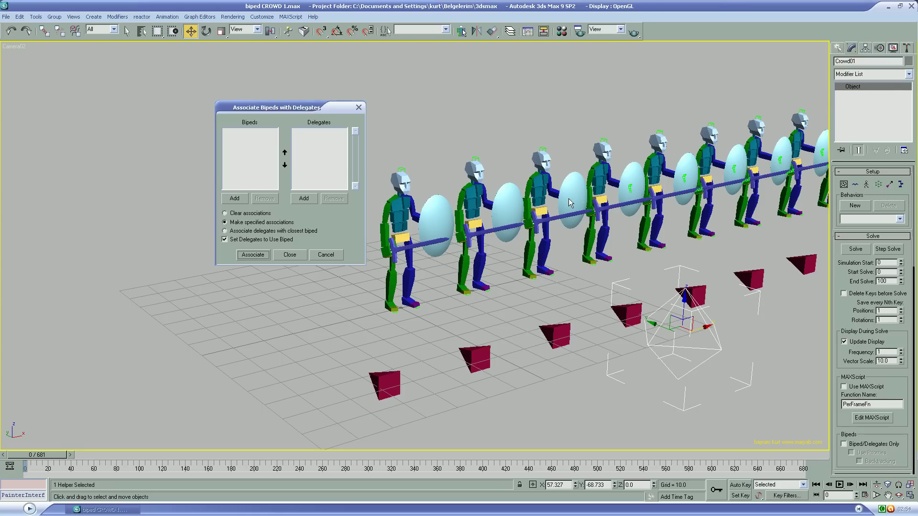
left_click(237, 201)
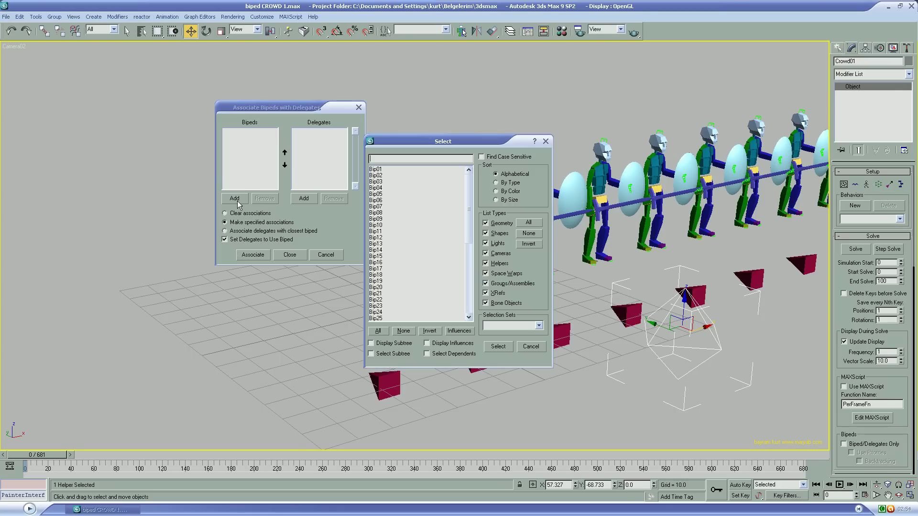
left_click(383, 332)
left_click(501, 348)
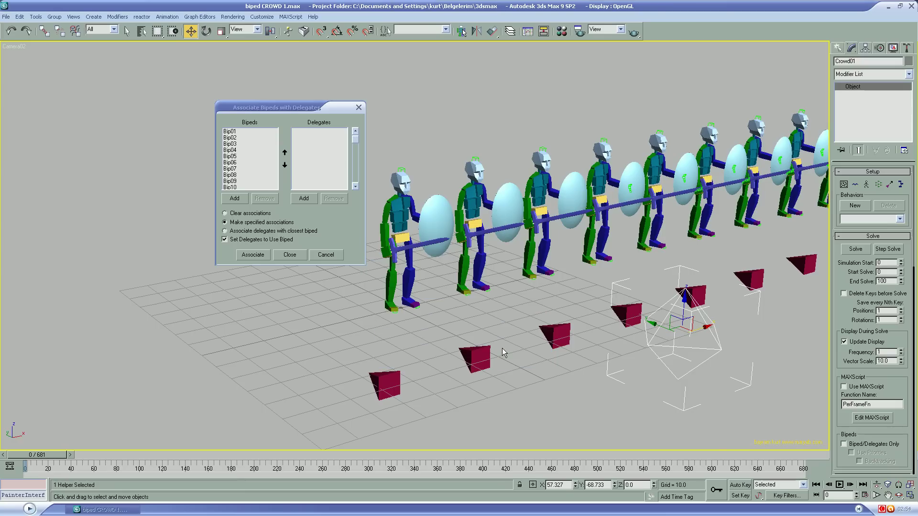
- Add all delegates and associate each one with its matching biped
left_click(303, 199)
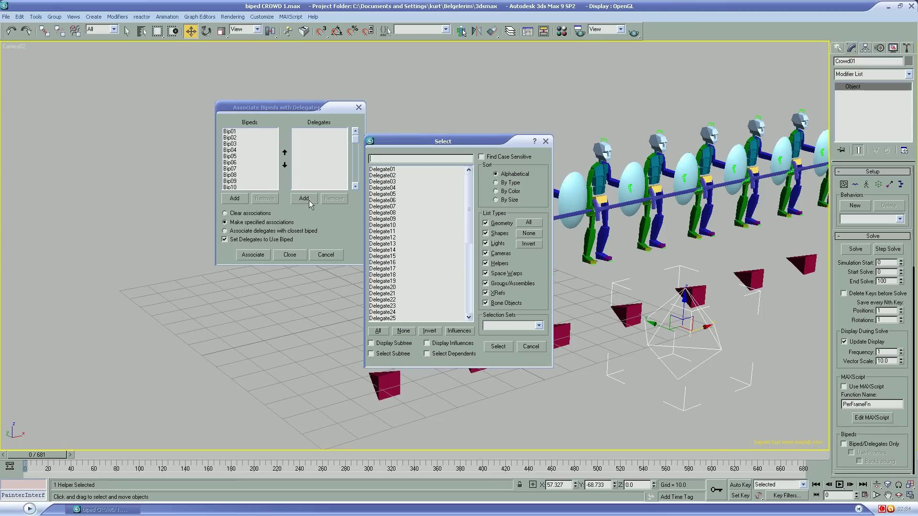
left_click(385, 331)
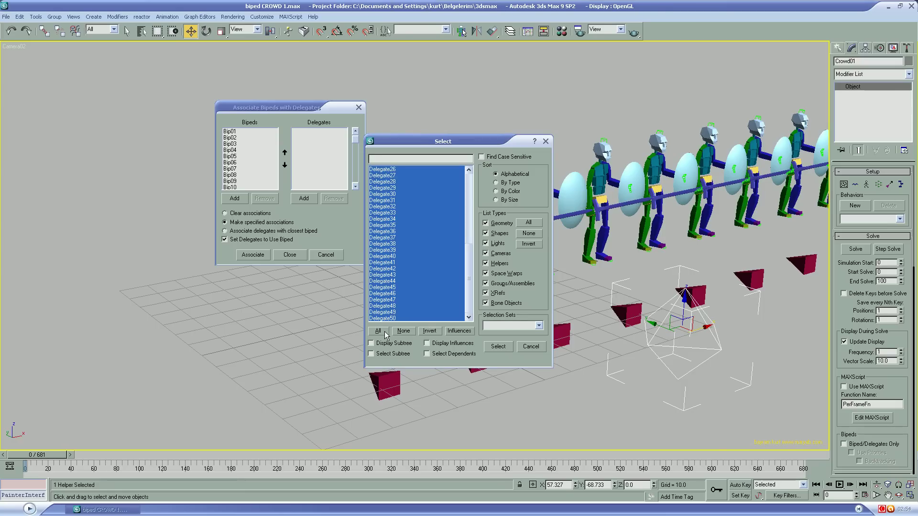
left_click(497, 348)
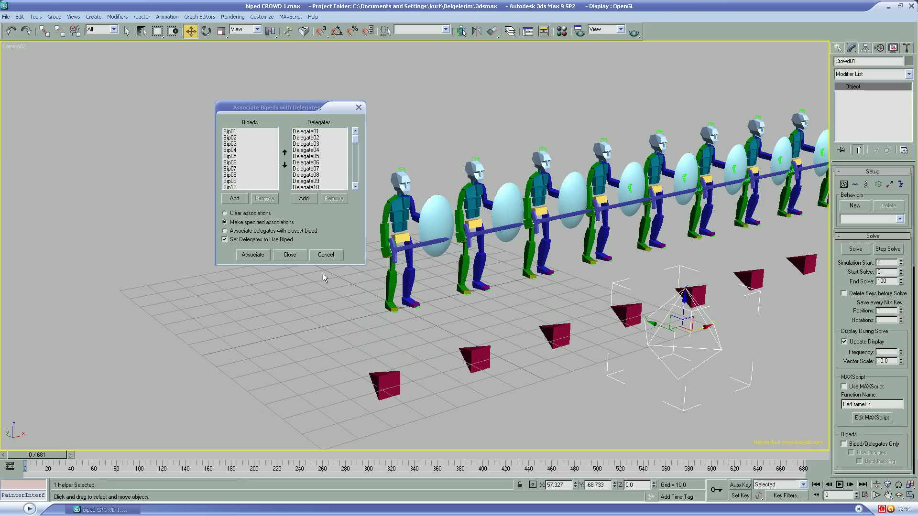
left_click(258, 256)
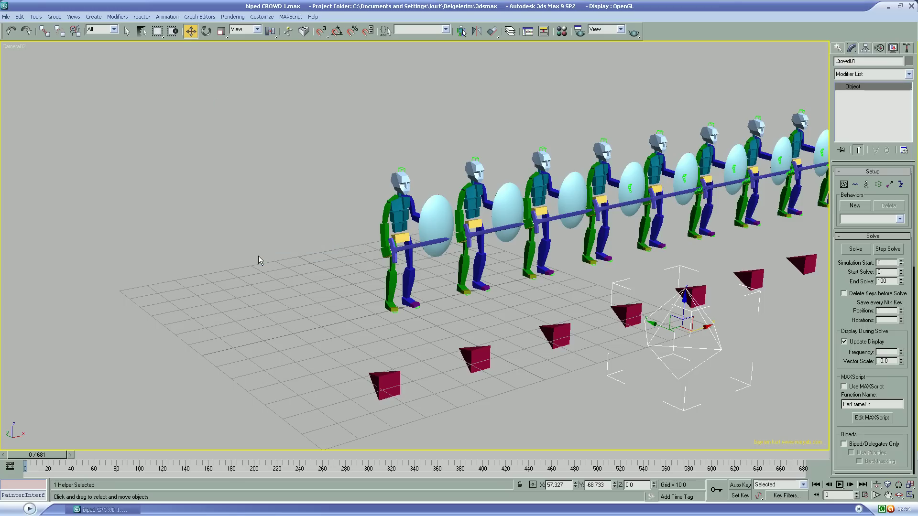
- Verify Delegate01 uses Bip01 and Delegate06 uses Bip06, then reselect Crowd01
left_click(503, 317)
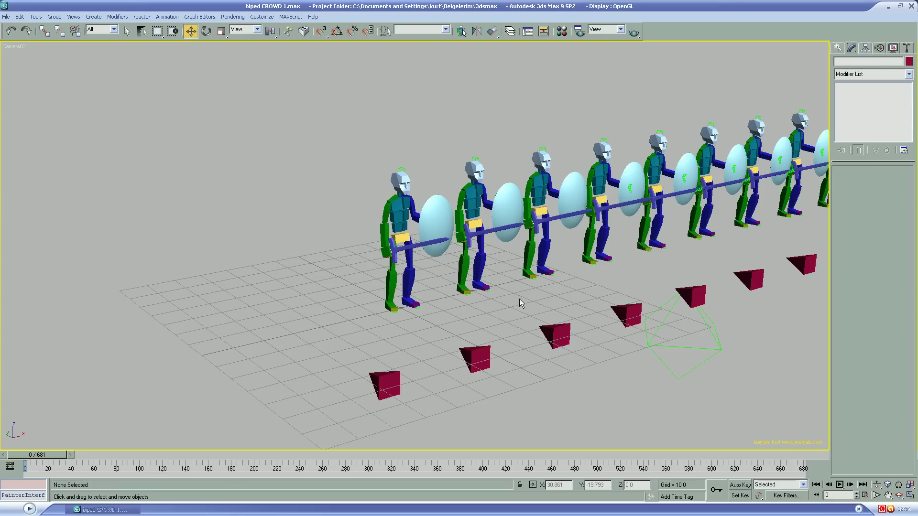
left_click(400, 377)
scroll(837, 406, "down", 2)
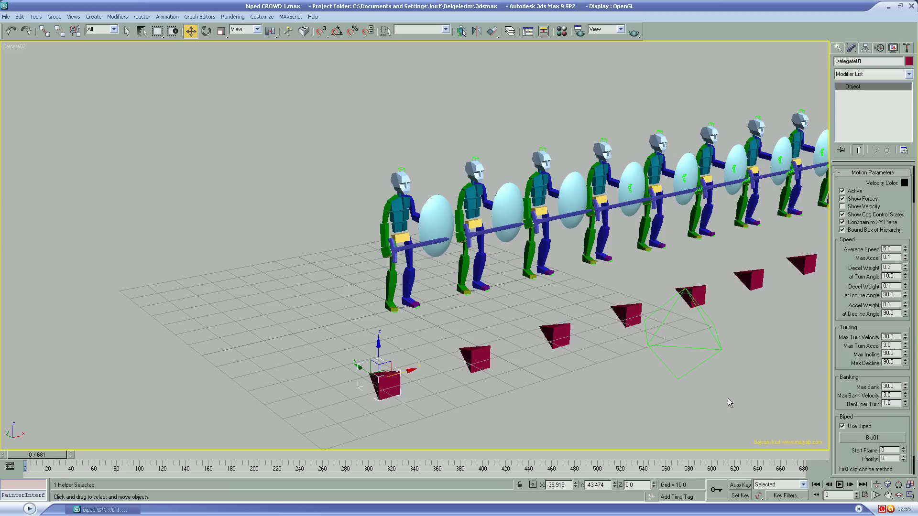
left_click(753, 277)
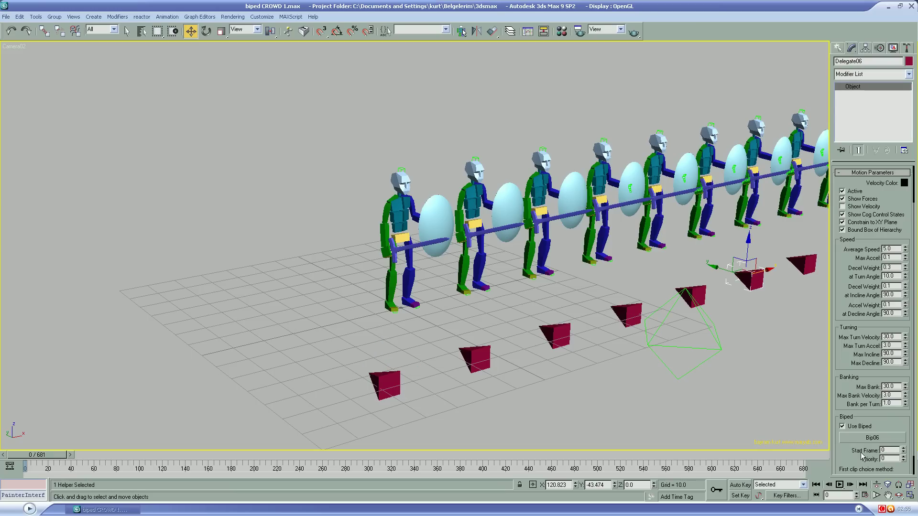
left_click(770, 373)
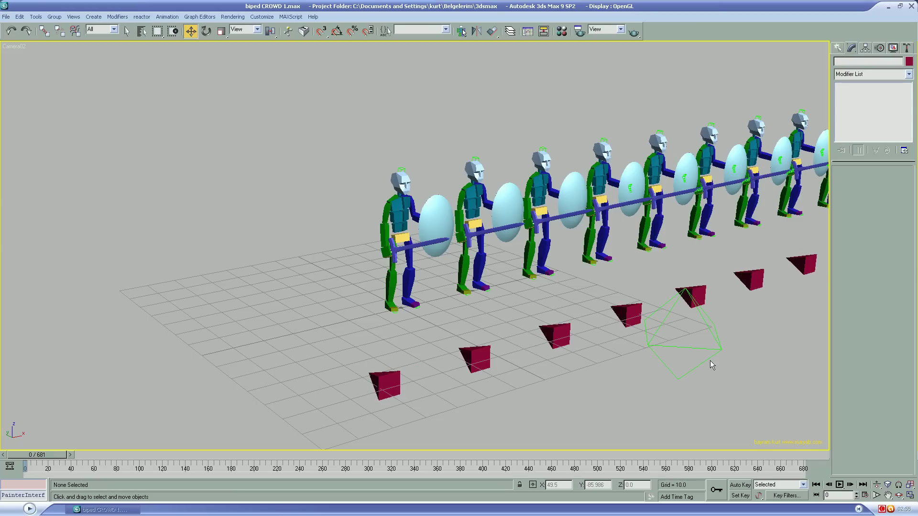
left_click(708, 349)
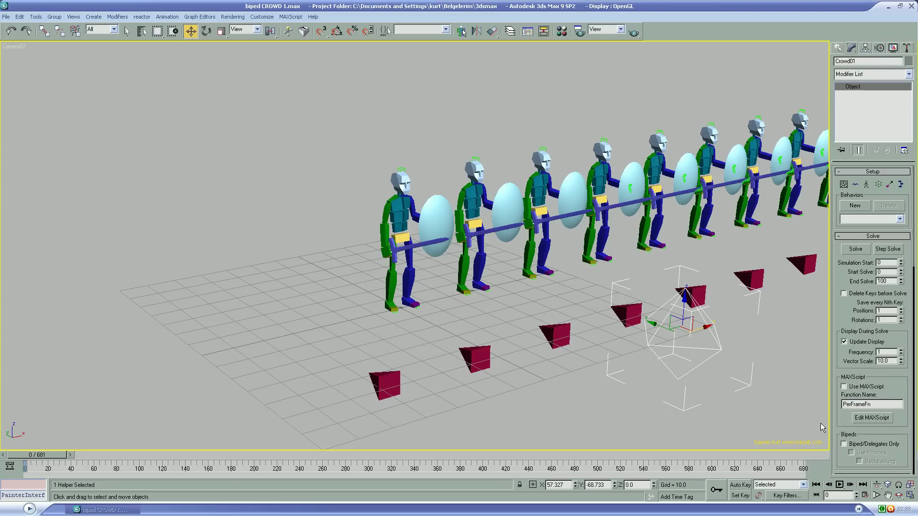
- Add all delegates to the Edit Multiple Delegates list
left_click(878, 185)
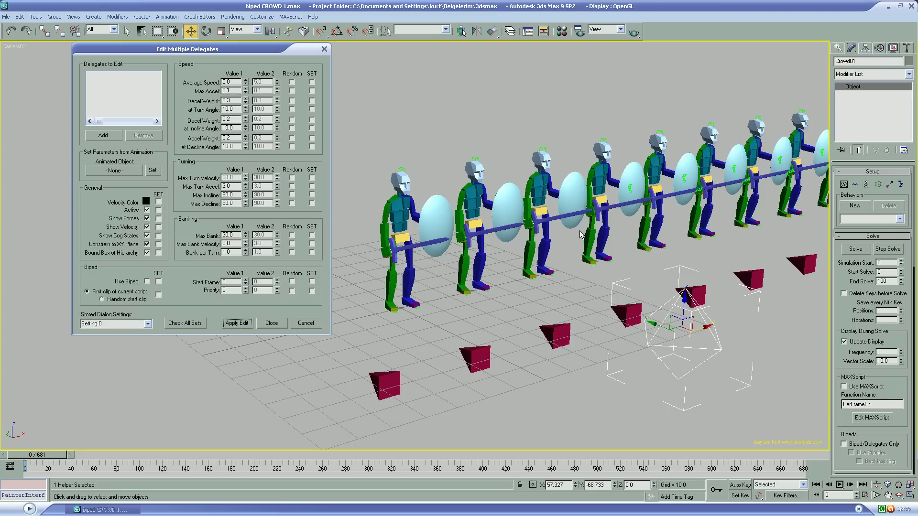
left_click(99, 136)
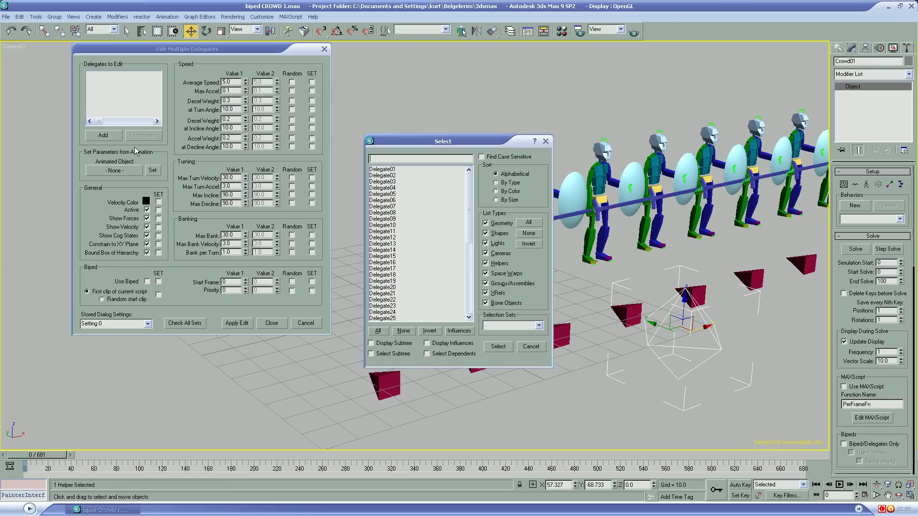
left_click(378, 331)
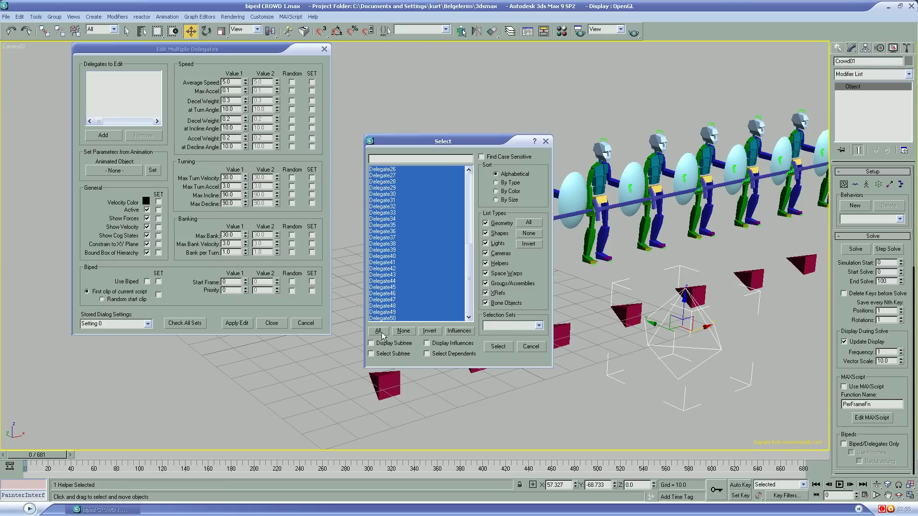
left_click(497, 347)
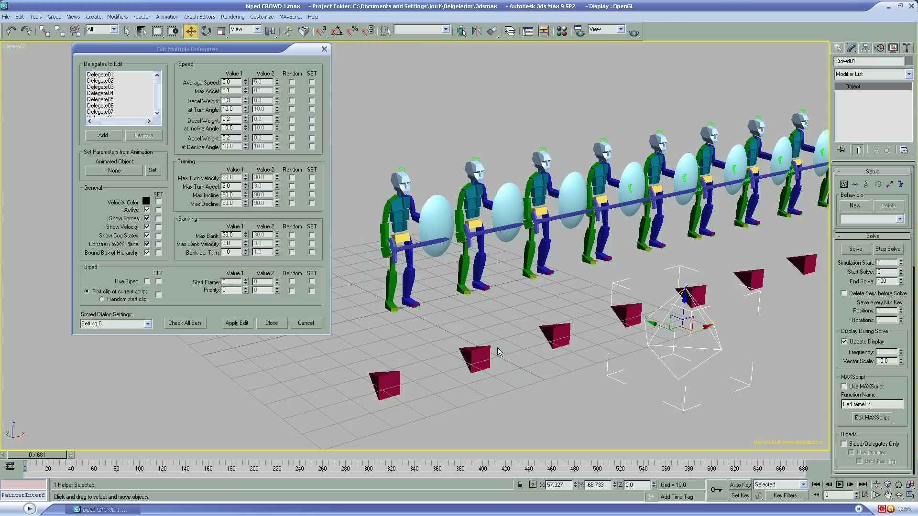
- Enable Use Biped with a random start clip and start frames spread 0–60, then apply
left_click(146, 281)
left_click(158, 294)
left_click(101, 299)
left_click_drag(277, 281, 277, 274)
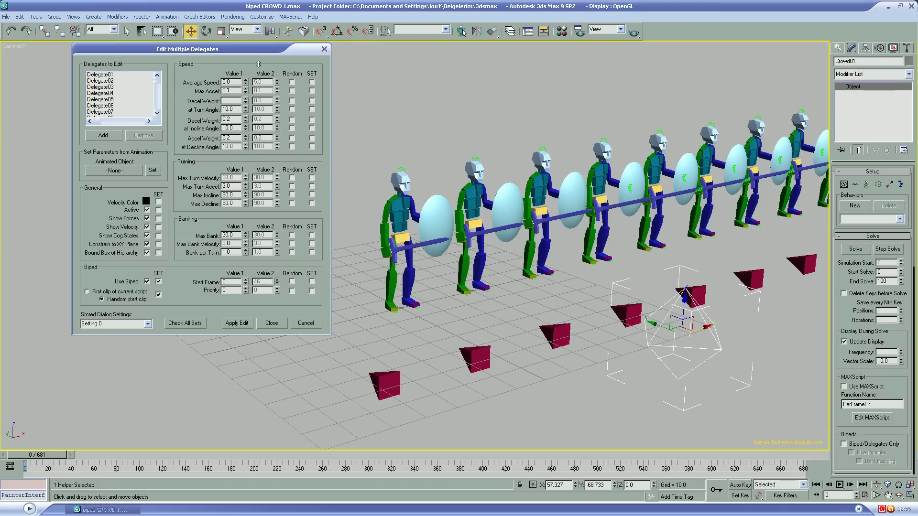
left_click_drag(267, 118, 255, 41)
mouse_move(276, 287)
left_mouse_down()
mouse_move(271, 228)
mouse_move(272, 297)
left_mouse_up()
left_click(239, 324)
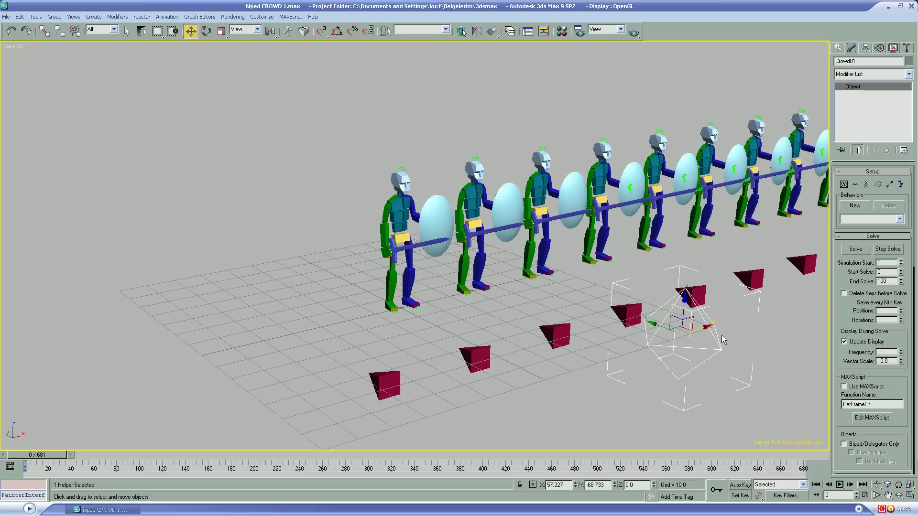
- Unhide the terrain and remaining soldiers by name
left_click(892, 48)
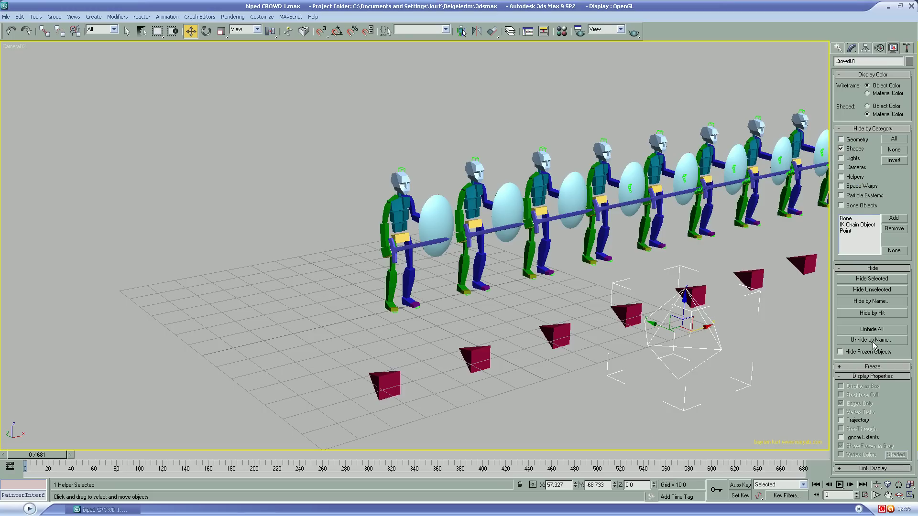
left_click(872, 340)
double_click(382, 171)
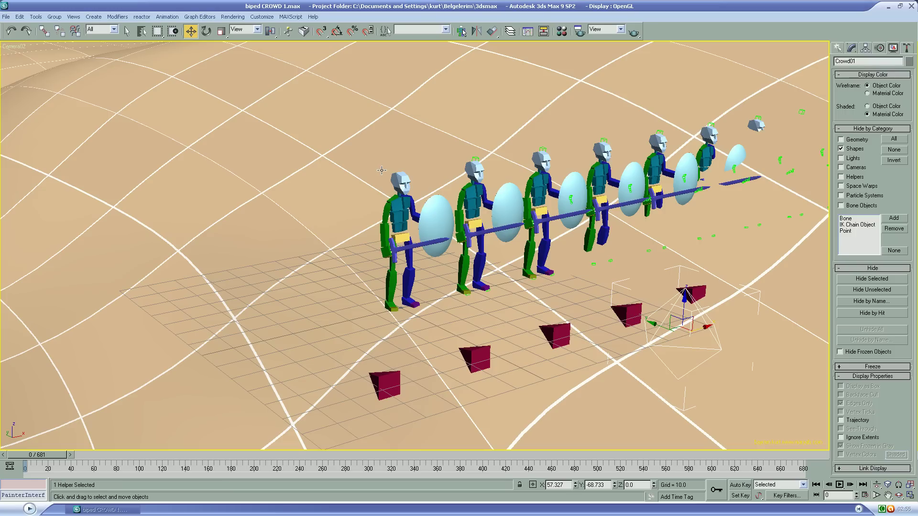
- Dolly Camera02 back, turn on Edged Faces, and orbit to look up the slope
left_click(877, 485)
left_click_drag(521, 277, 526, 340)
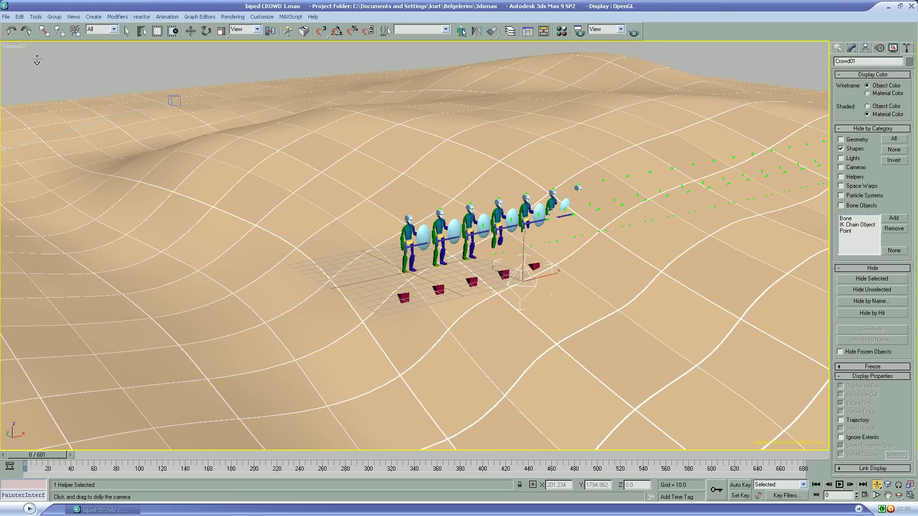
right_click(21, 48)
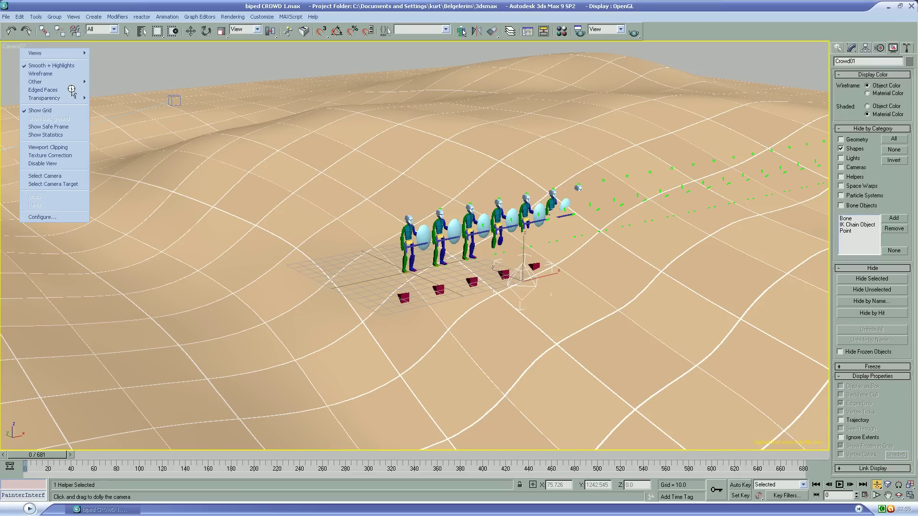
left_click(52, 91)
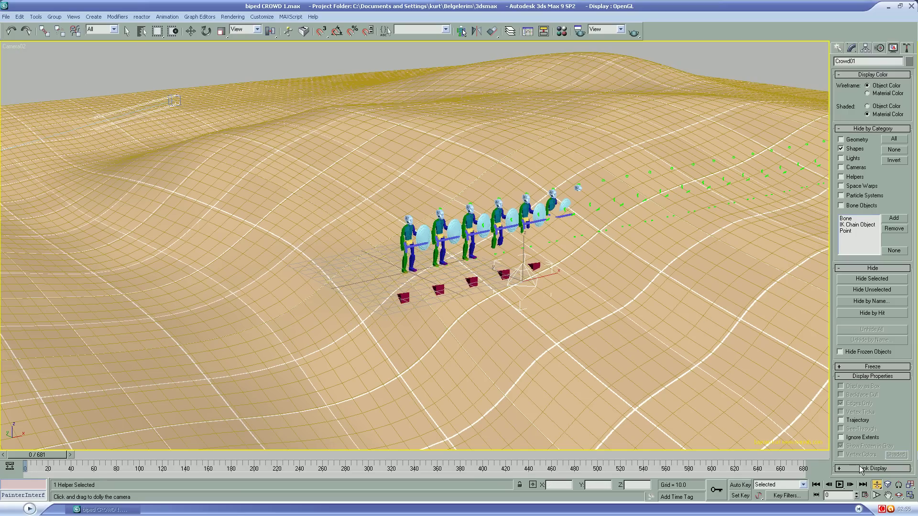
left_click(898, 497)
mouse_move(594, 376)
left_mouse_down()
mouse_move(591, 384)
mouse_move(698, 383)
mouse_move(580, 385)
mouse_move(568, 375)
left_mouse_up()
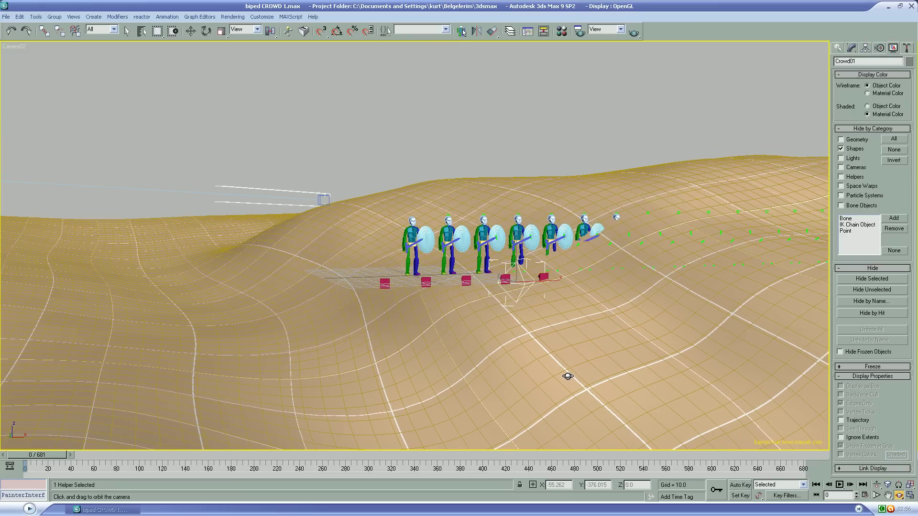
- Add a Surface Follow behavior using Plane01 as its surface, then turn Edged Faces off
key("w")
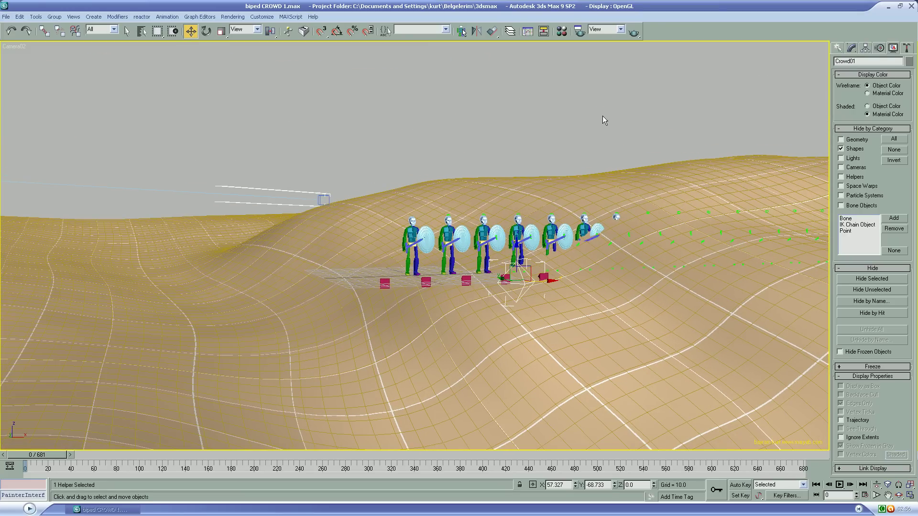
left_click(851, 48)
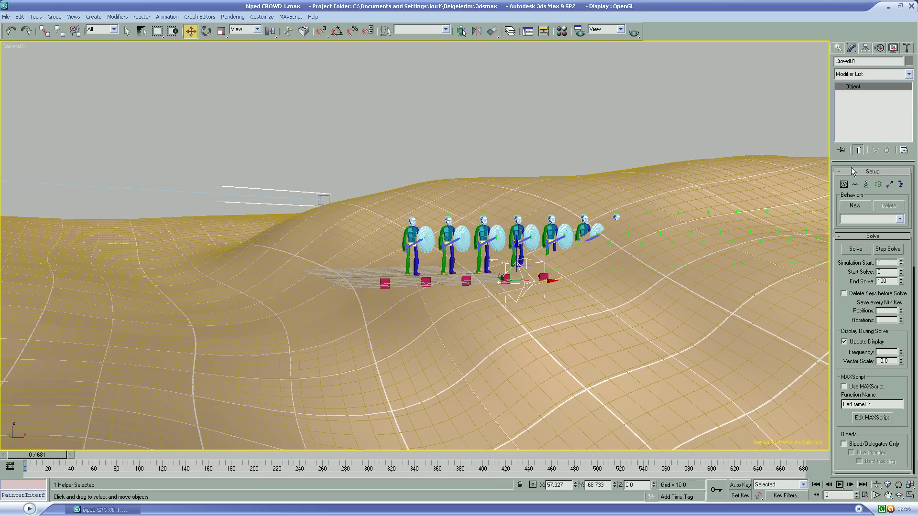
left_click(855, 207)
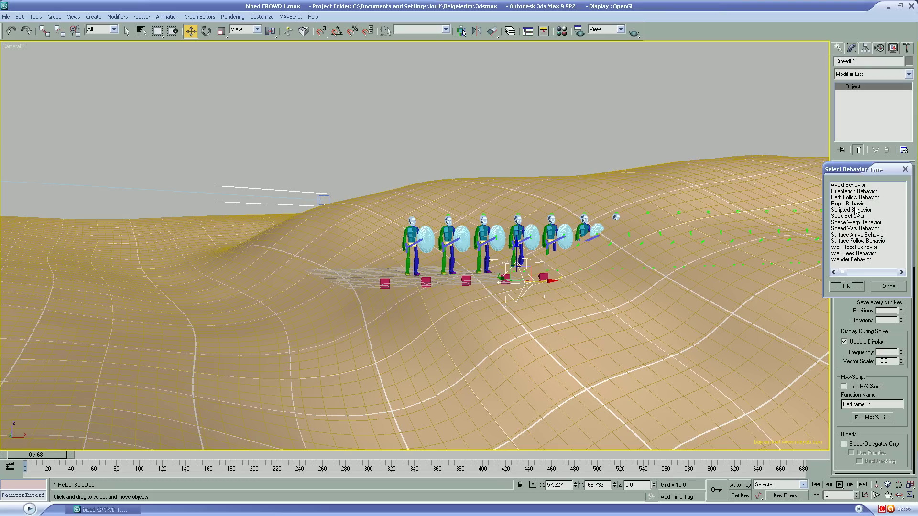
left_click(857, 241)
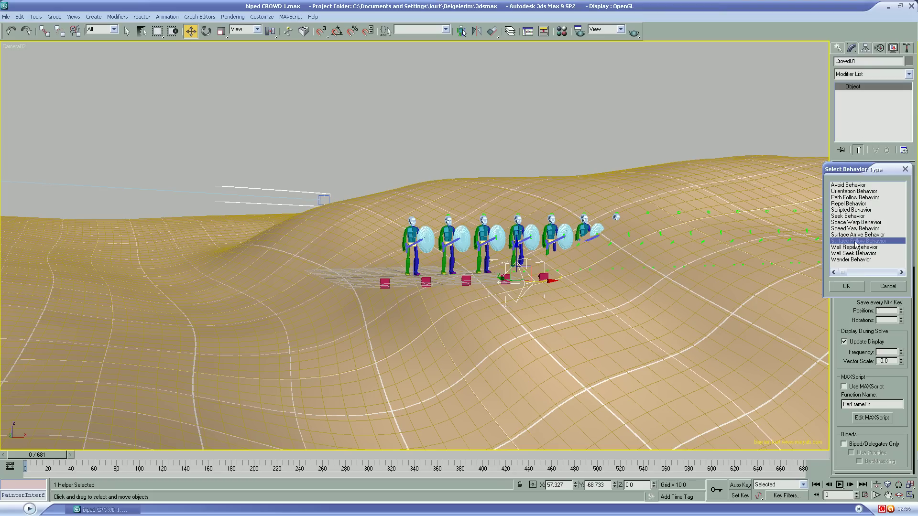
left_click(846, 286)
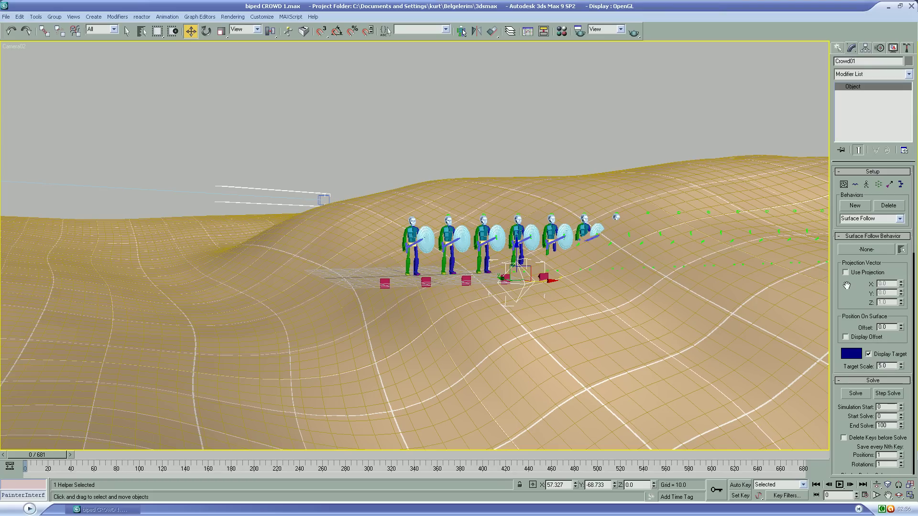
left_click(870, 250)
left_click(744, 172)
right_click(15, 48)
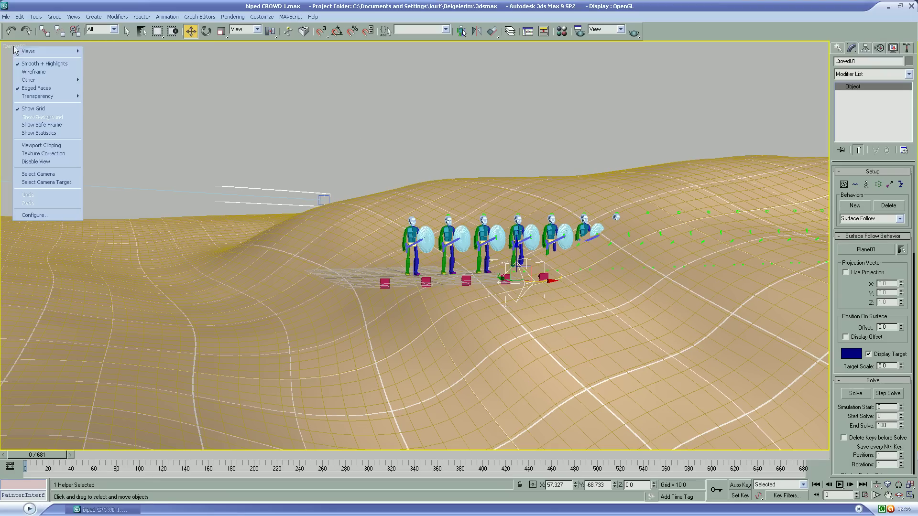
left_click(43, 89)
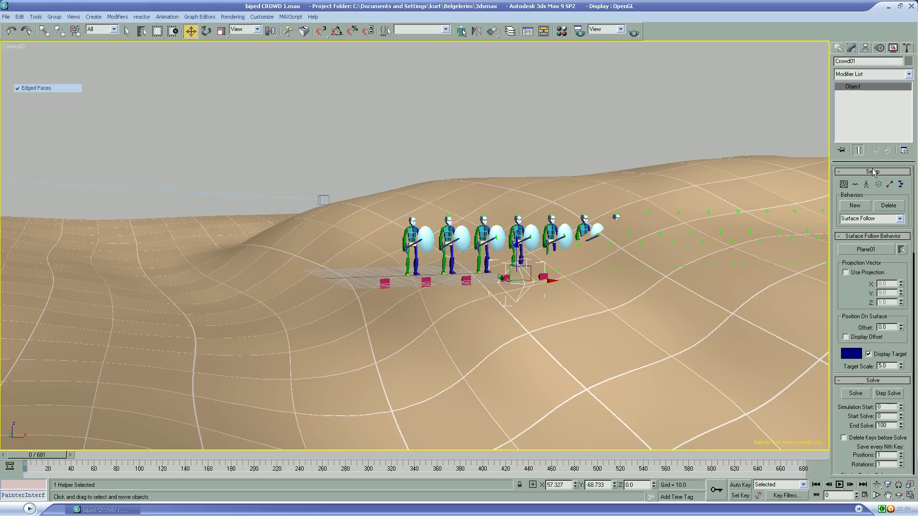
- Create a new team, Team0, containing all delegates
left_click(888, 186)
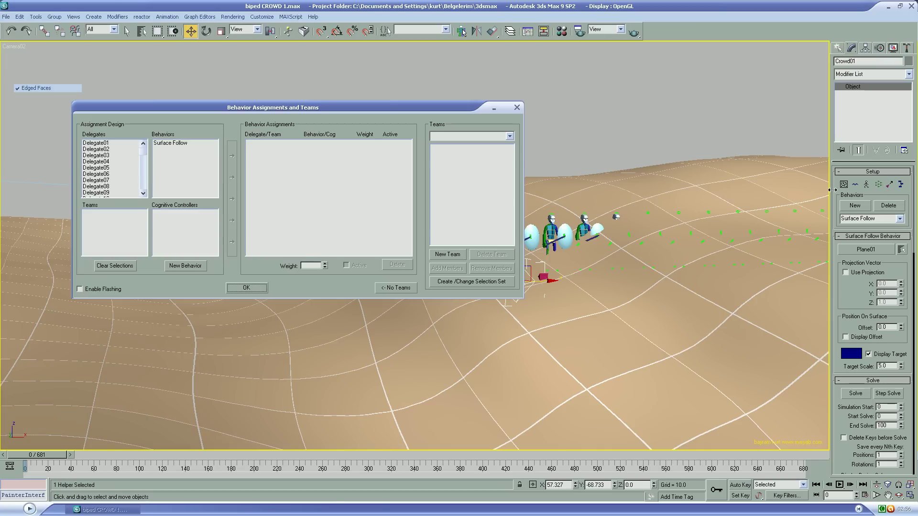
left_click(459, 255)
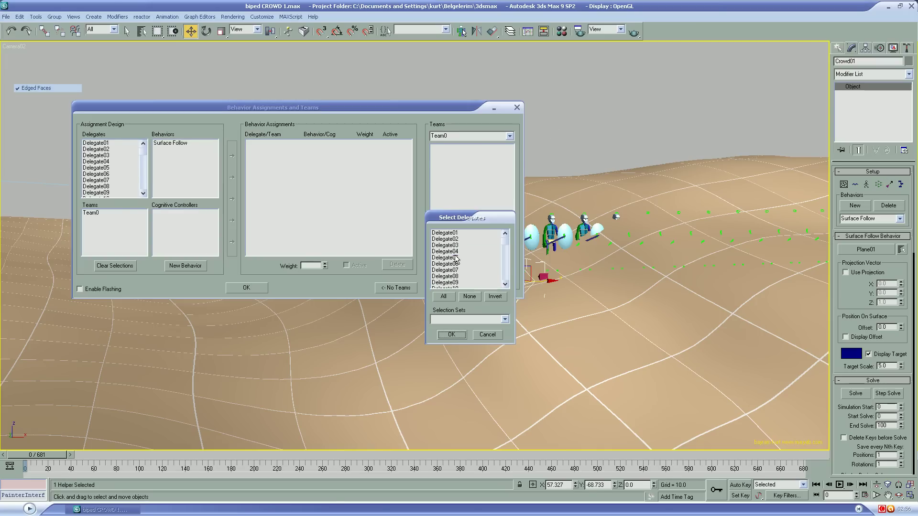
left_click(451, 297)
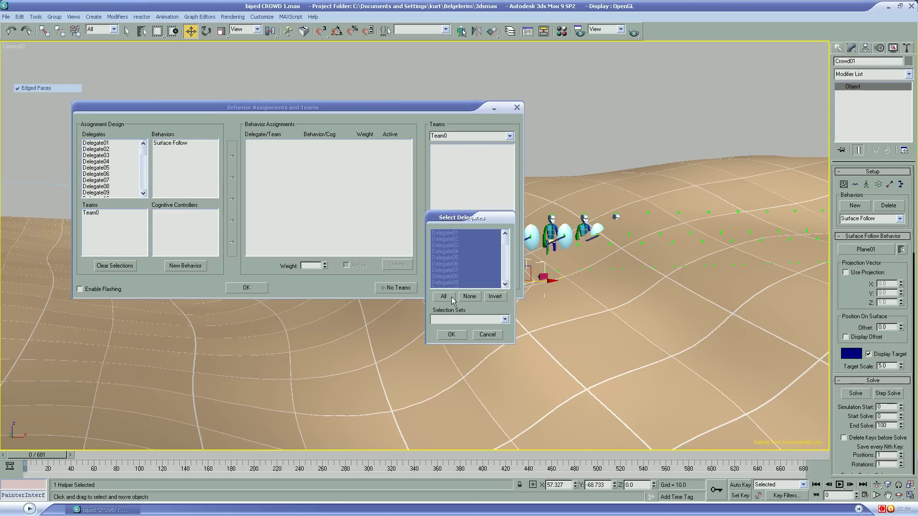
left_click(456, 334)
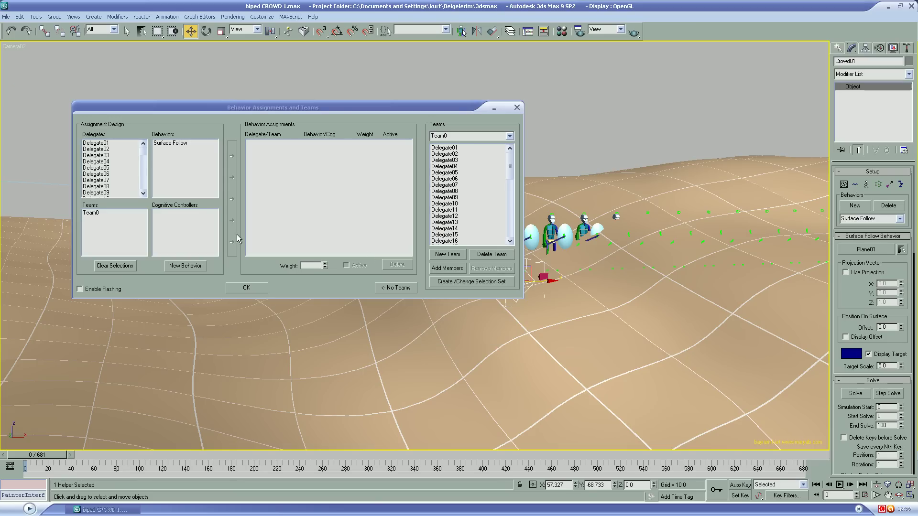
- Assign the Surface Follow behavior to Team0 and close Behavior Assignments
left_click(93, 217)
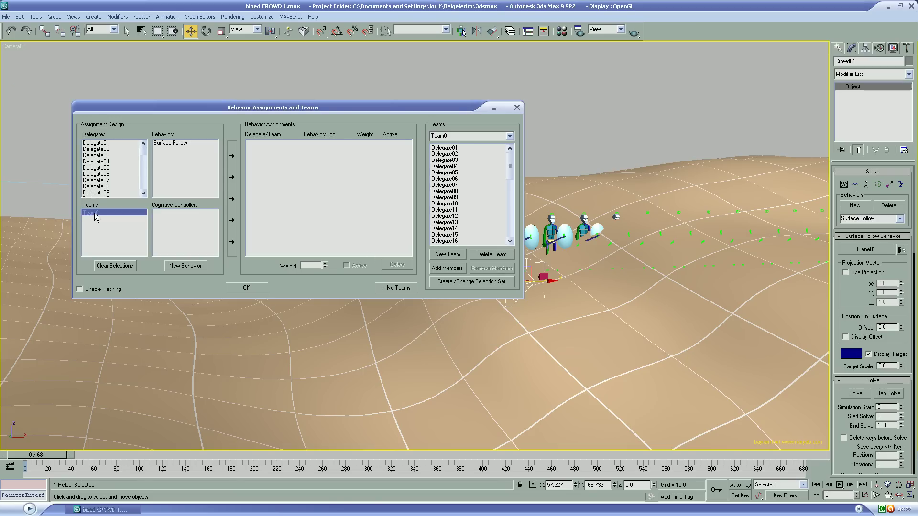
left_click(174, 145)
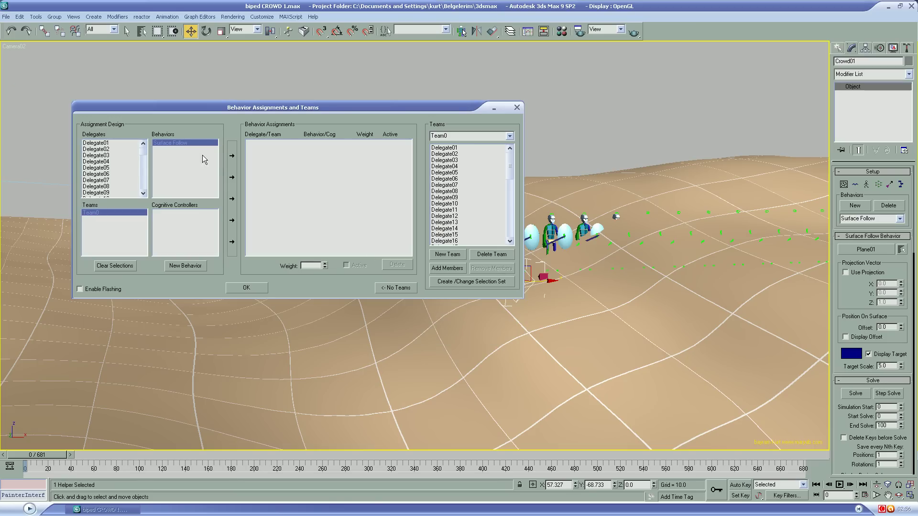
left_click(232, 157)
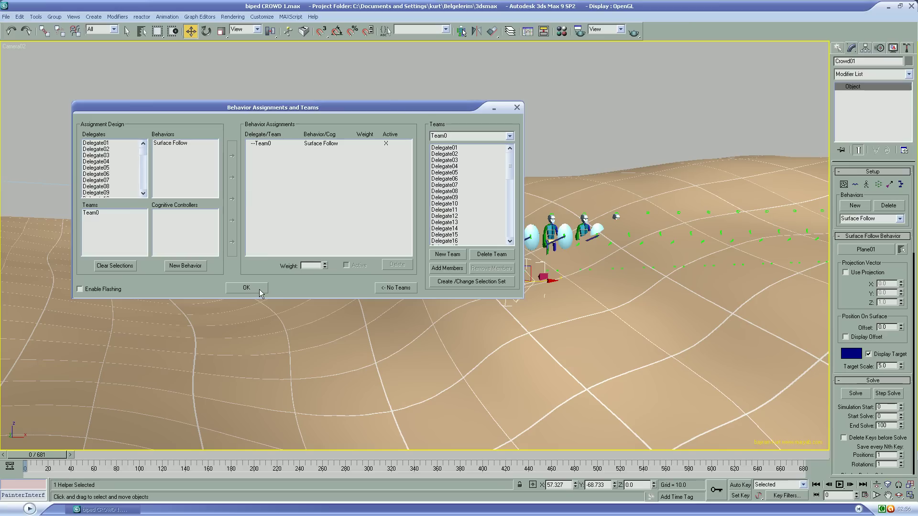
left_click(258, 289)
scroll(855, 399, "down", 3)
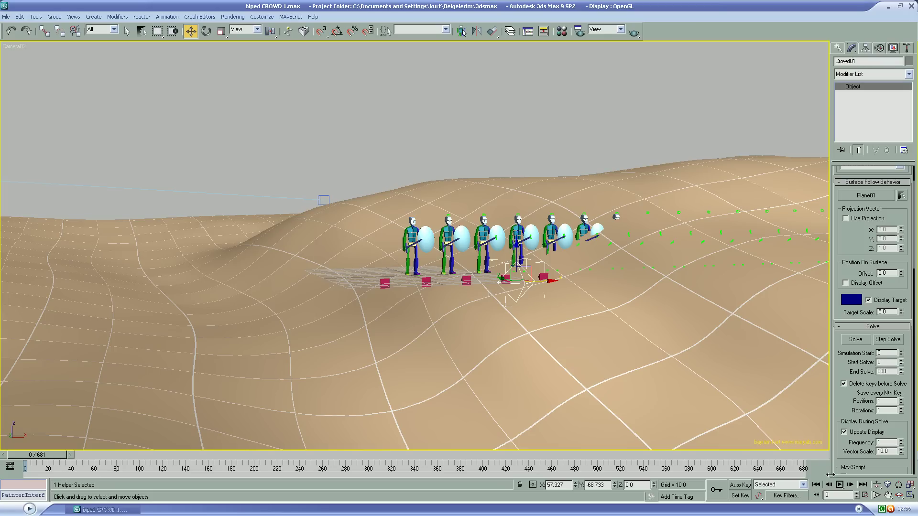
- Pan the camera, then maximize the Top view and zoom in on the soldier row and delegates
left_click(887, 495)
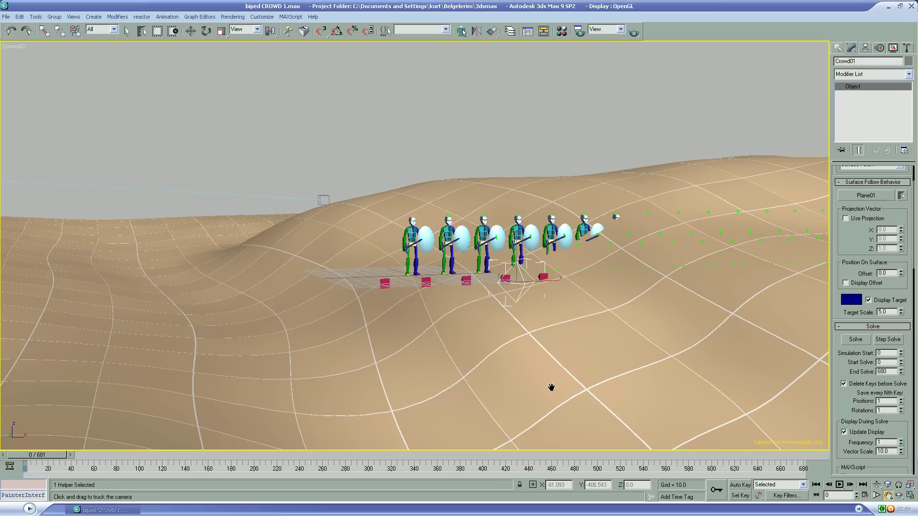
left_click_drag(553, 385, 593, 406)
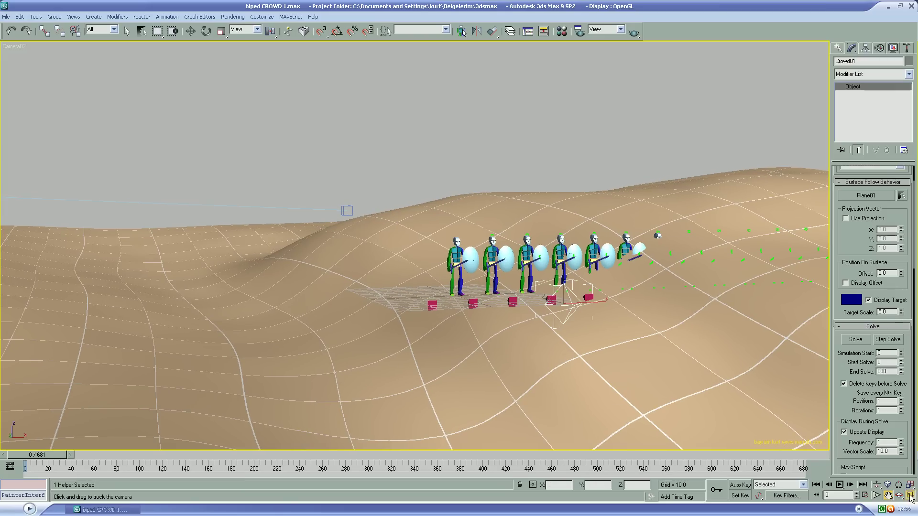
left_click(909, 495)
right_click(381, 226)
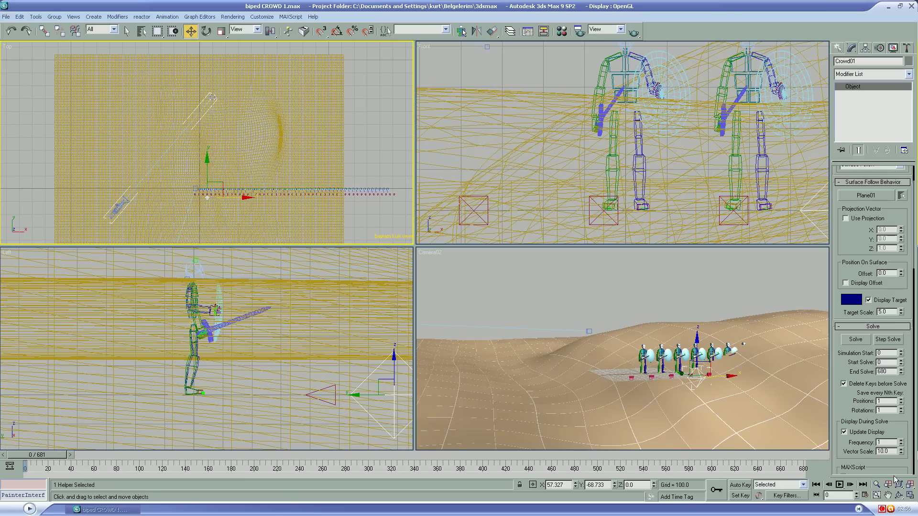
left_click(909, 496)
mouse_move(623, 412)
left_mouse_down()
mouse_move(485, 317)
mouse_move(455, 305)
mouse_move(434, 314)
mouse_move(443, 312)
left_mouse_up()
scroll(486, 318, "up", 3)
scroll(455, 305, "up", 3)
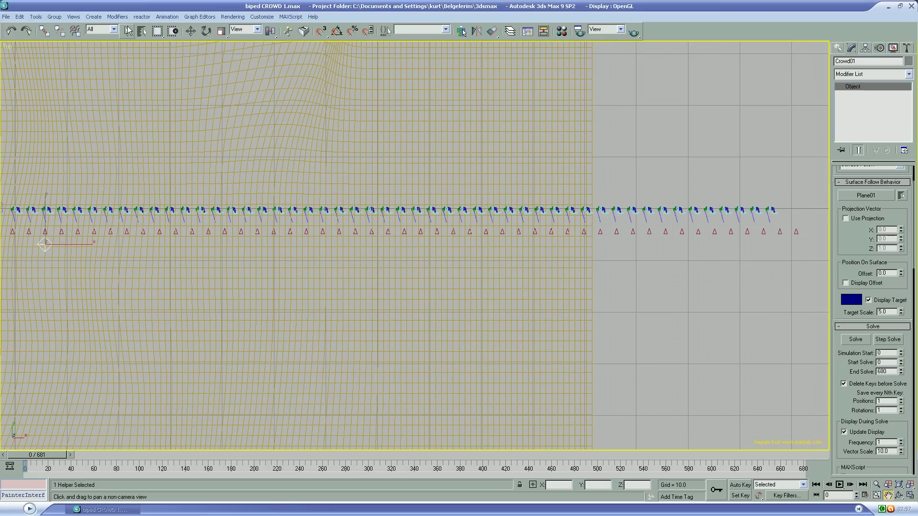
- In Select From Scene, highlight Delegate01 through Delegate50
left_click(142, 32)
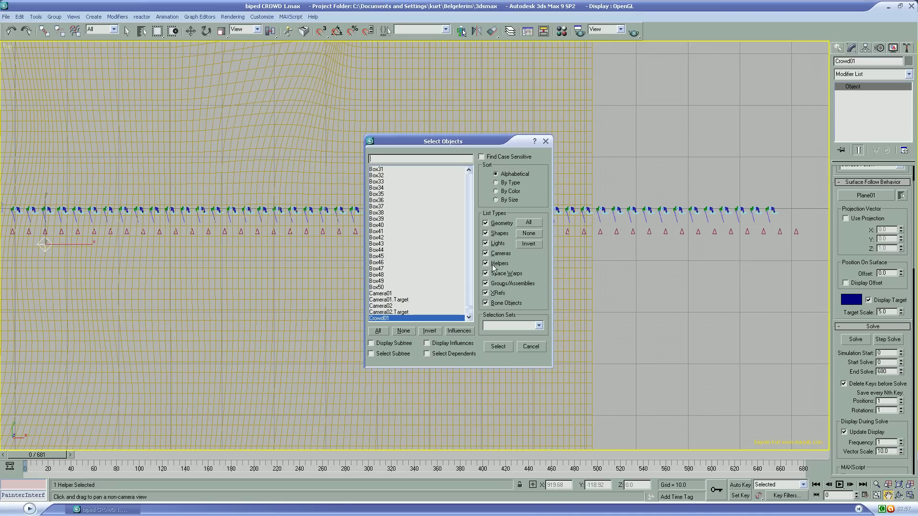
scroll(470, 311, "down", 6)
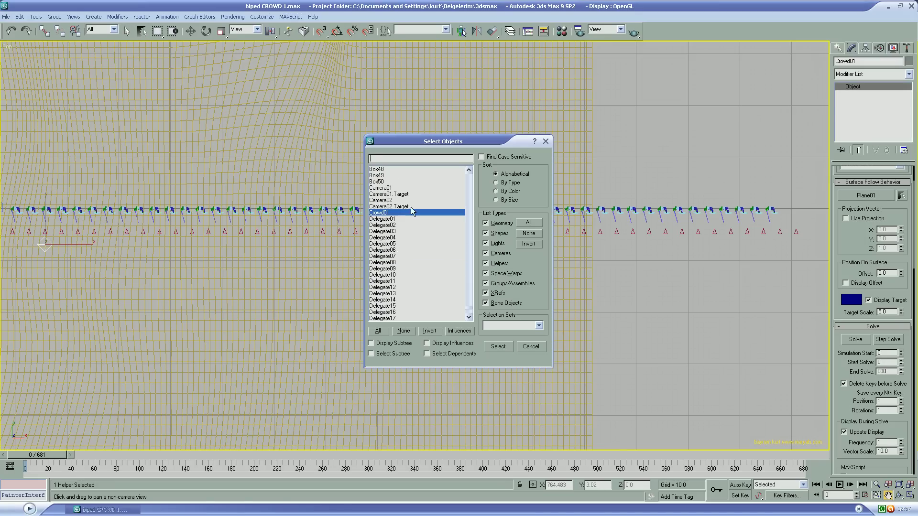
left_click(404, 220)
mouse_move(404, 222)
left_mouse_down()
mouse_move(406, 329)
mouse_move(392, 184)
left_mouse_up()
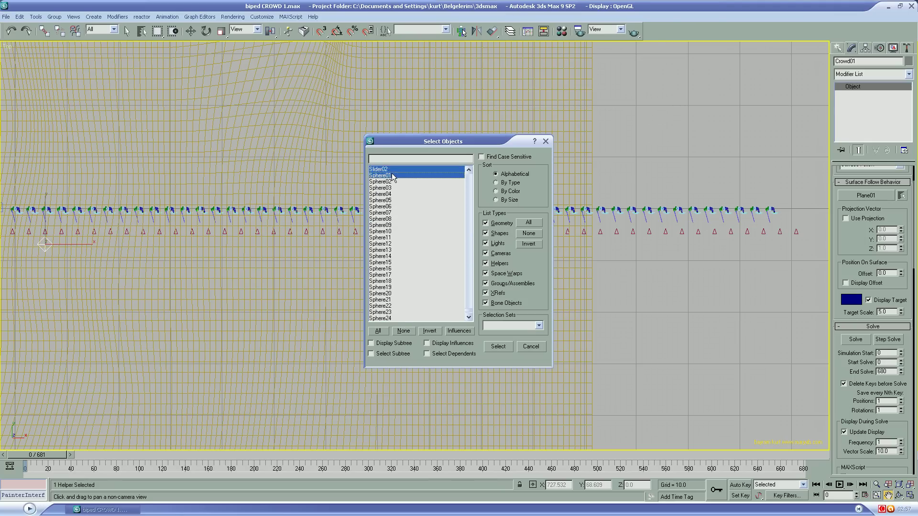
left_click_drag(391, 184, 398, 258)
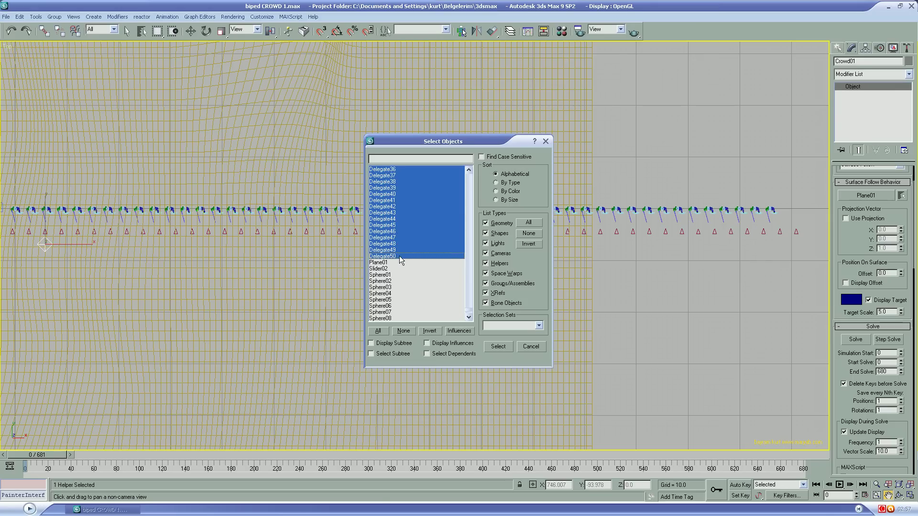
- Confirm the delegate selection and move the row up away from the soldiers
left_click(497, 347)
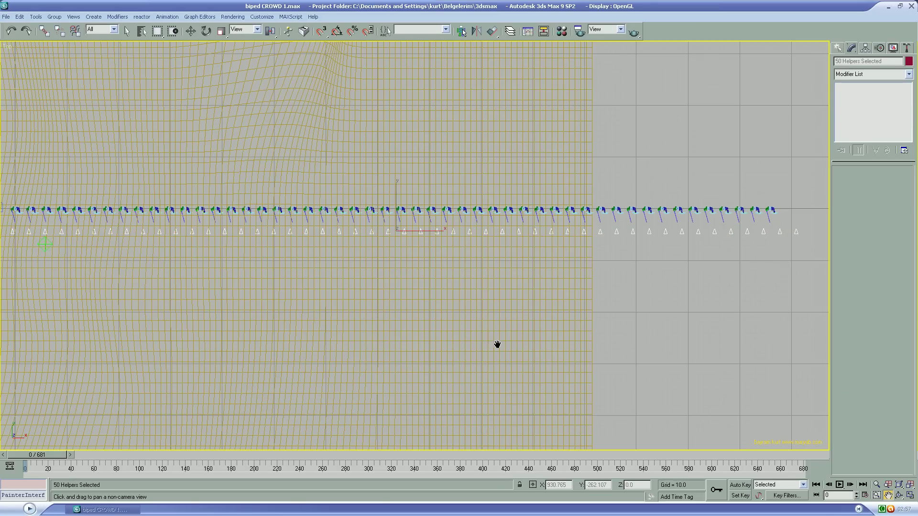
left_click(190, 32)
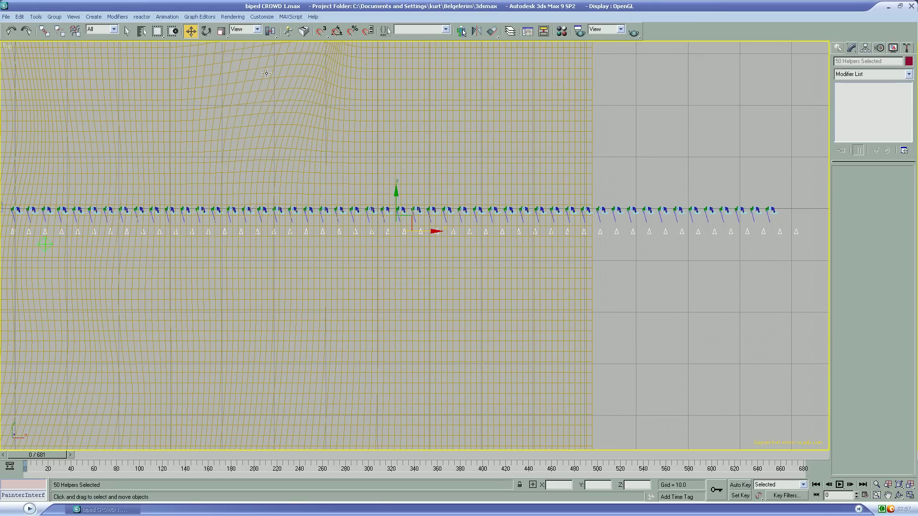
left_click_drag(395, 206, 379, 93)
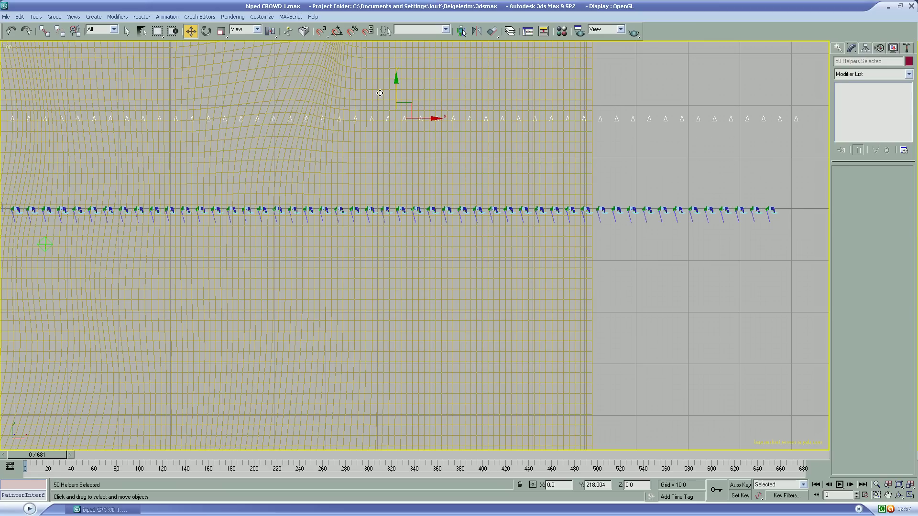
left_click(888, 495)
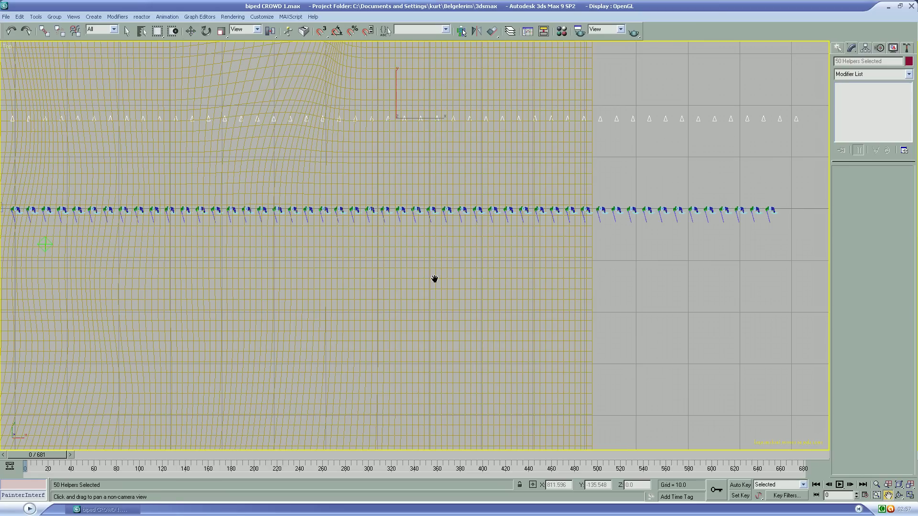
left_click_drag(434, 279, 534, 315)
scroll(530, 311, "down", 4)
scroll(531, 311, "down", 2)
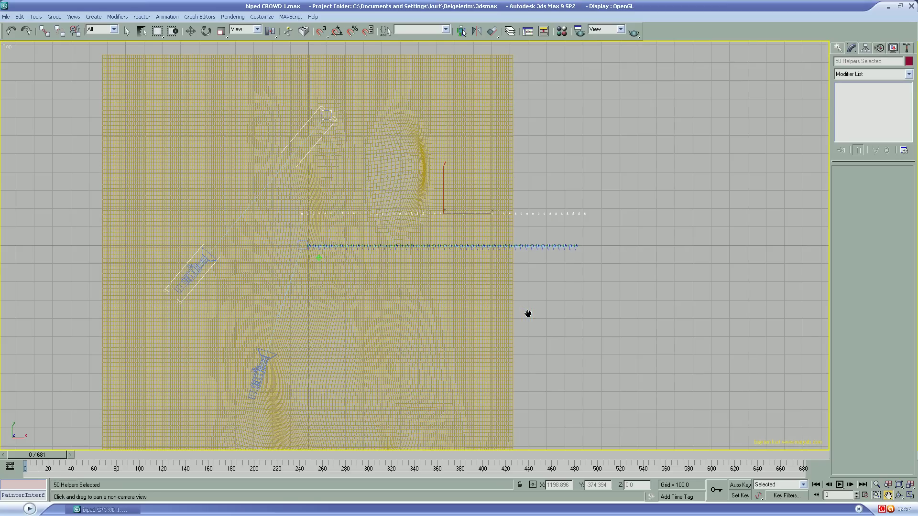
left_click_drag(487, 333, 516, 344)
- Drag the delegate row further up toward the plane's top edge and reframe the view
left_click(191, 30)
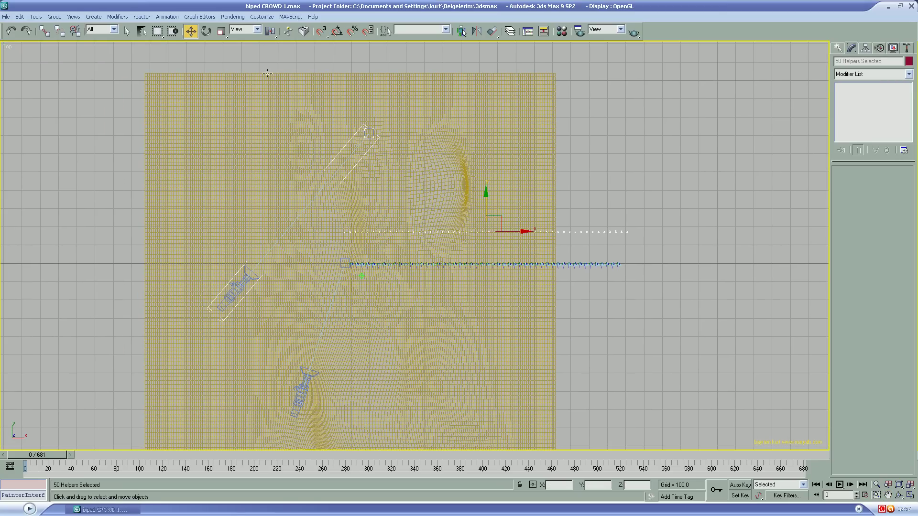
left_click_drag(501, 219, 400, 100)
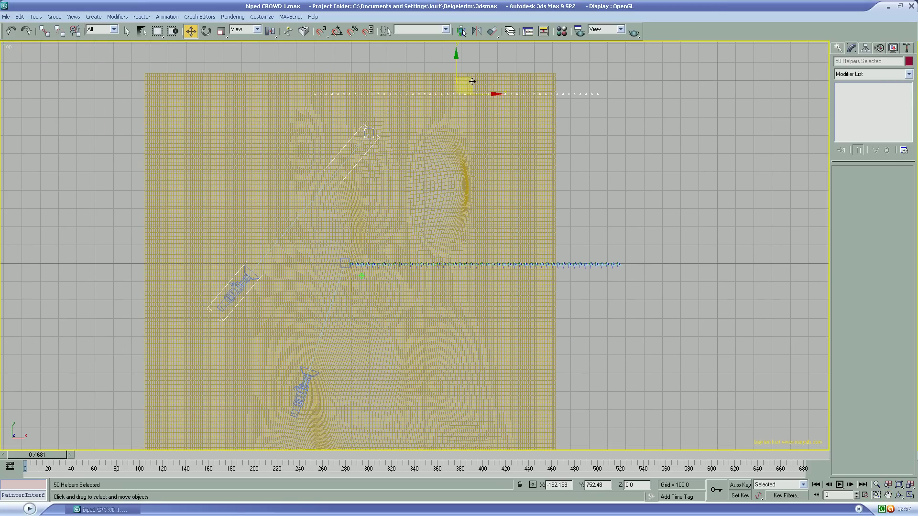
left_click_drag(400, 100, 476, 82)
left_click(887, 495)
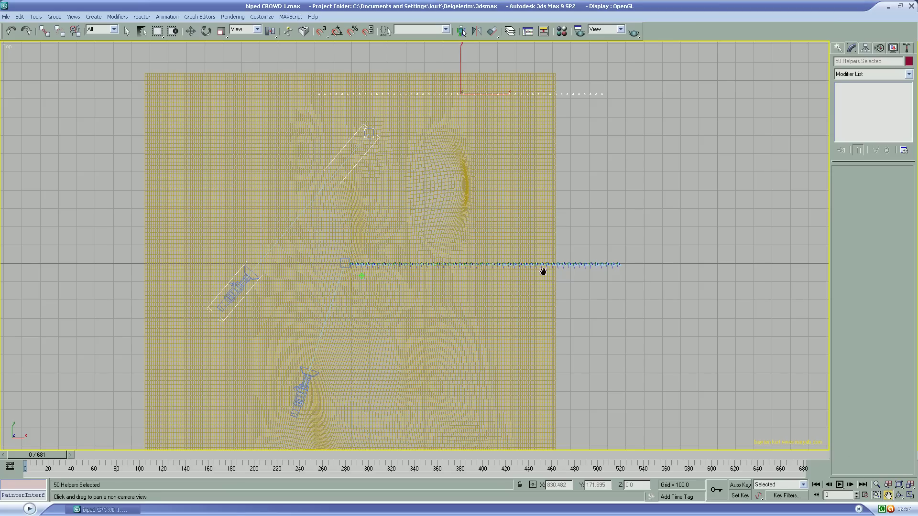
left_click_drag(469, 173, 456, 237)
scroll(456, 236, "up", 3)
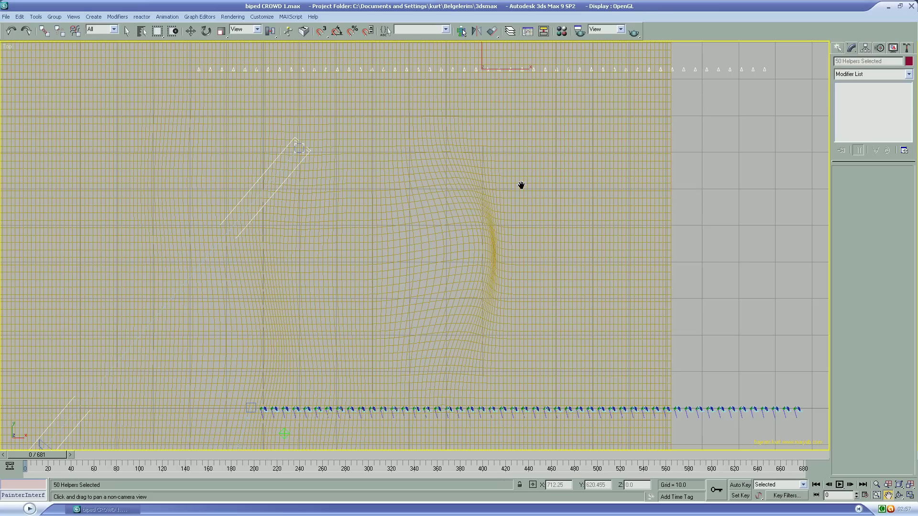
left_click_drag(512, 195, 479, 280)
scroll(486, 265, "up", 2)
left_click_drag(488, 203, 447, 309)
- Rotate the delegates about 180° around their Local Z axis
left_click(206, 31)
left_click(257, 30)
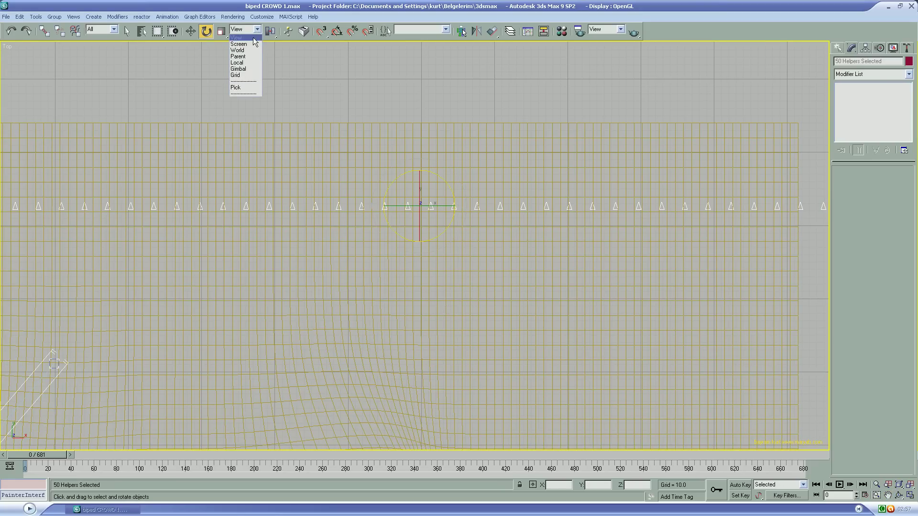
left_click(246, 63)
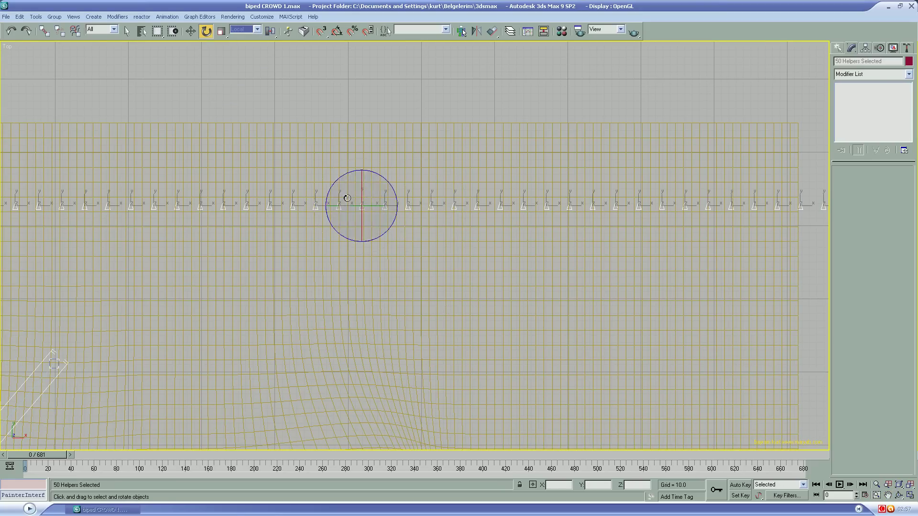
mouse_move(387, 181)
left_mouse_down()
mouse_move(428, 222)
mouse_move(469, 299)
mouse_move(470, 351)
left_mouse_up()
- Nudge the delegate row slightly down, just inside the terrain's upper edge
left_click(189, 31)
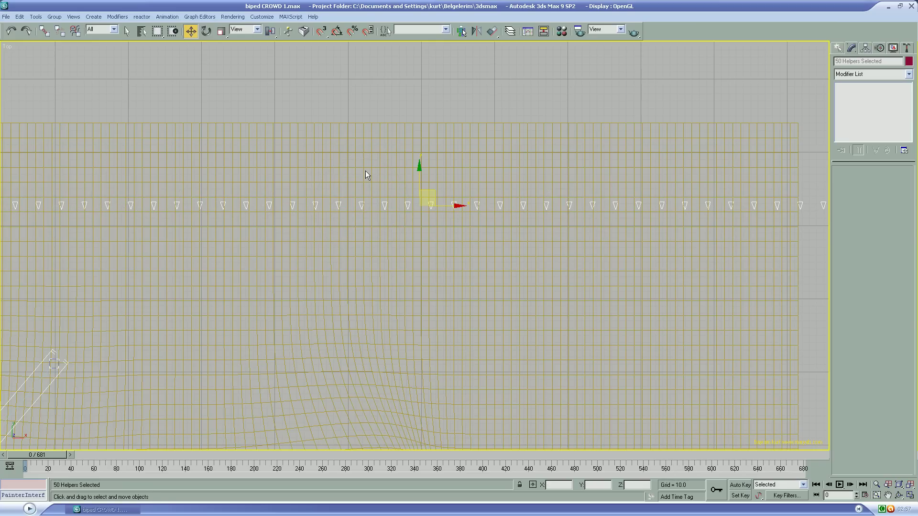
left_click(888, 496)
left_click_drag(489, 352, 691, 343)
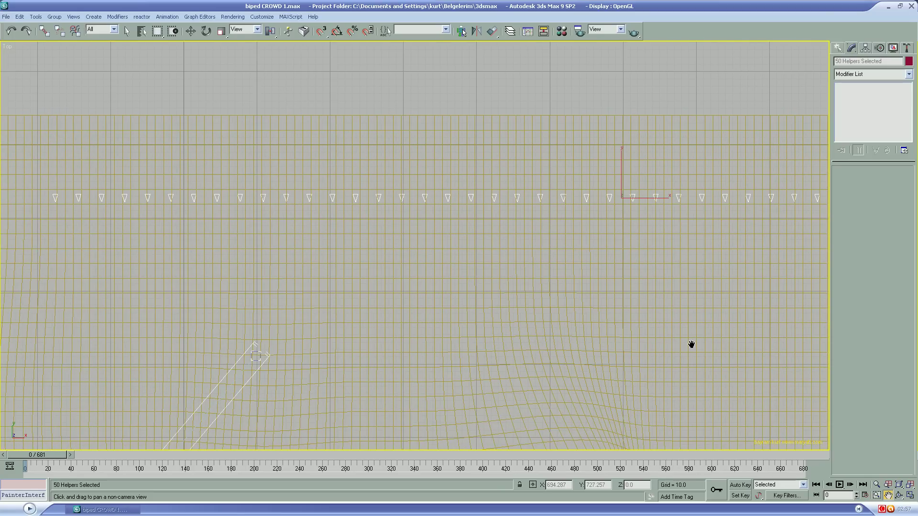
scroll(555, 313, "down", 3)
scroll(540, 285, "up", 2)
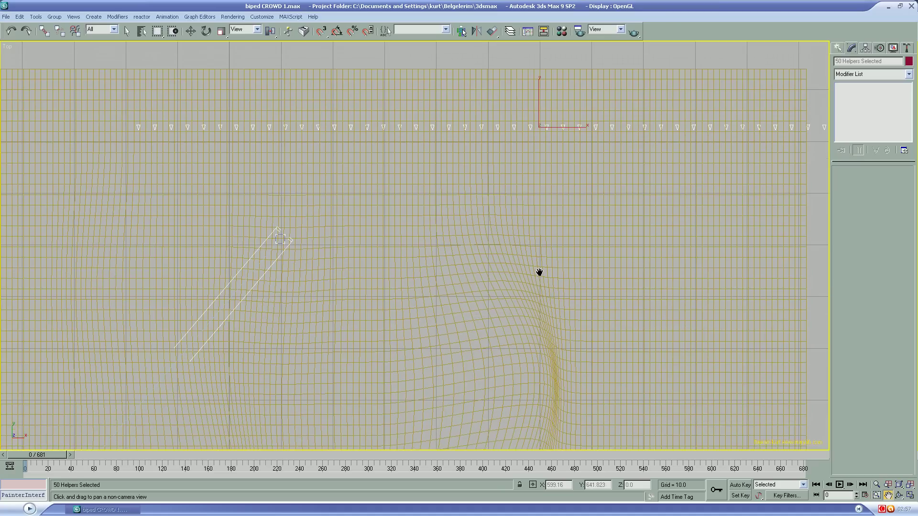
scroll(539, 288, "down", 2)
left_click_drag(563, 293, 540, 298)
left_click(190, 31)
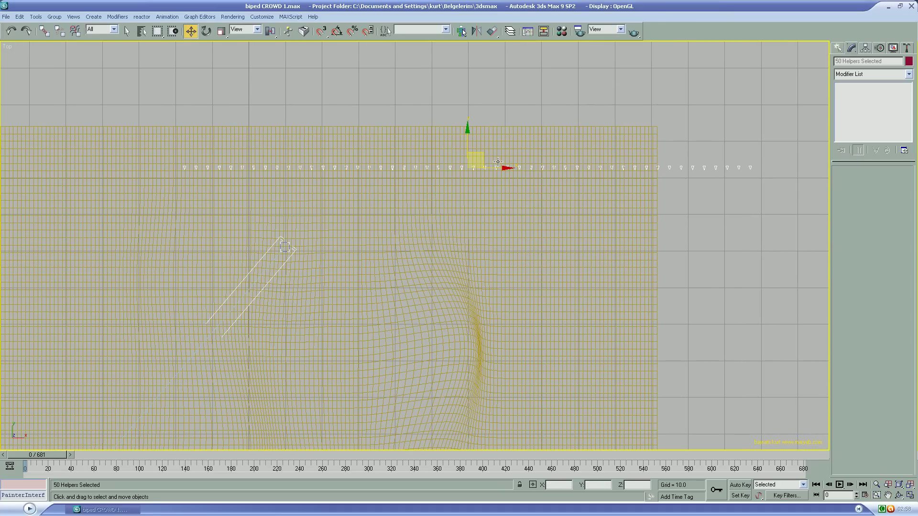
left_click_drag(483, 154, 476, 191)
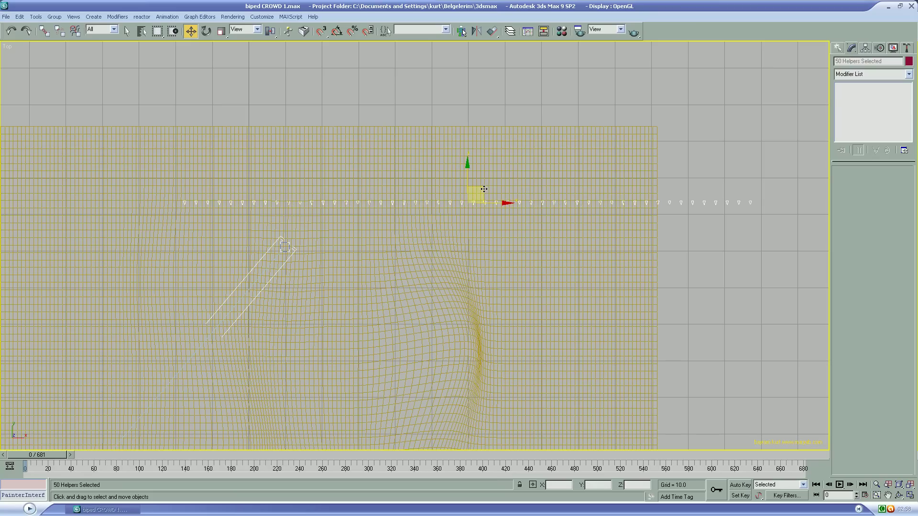
- Move subsets of 36, 20 and 10 delegates into four staggered rows, then restore four viewports
left_click_drag(135, 108, 340, 224)
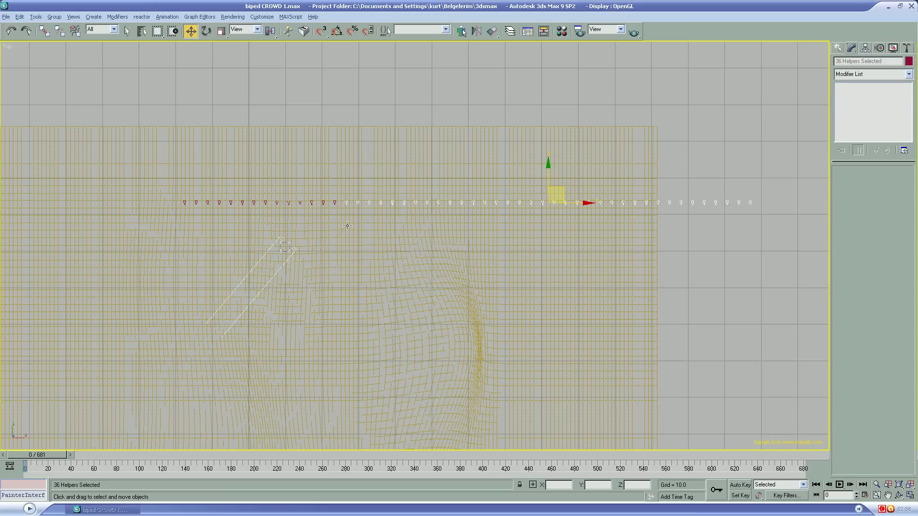
left_click_drag(563, 190, 465, 209)
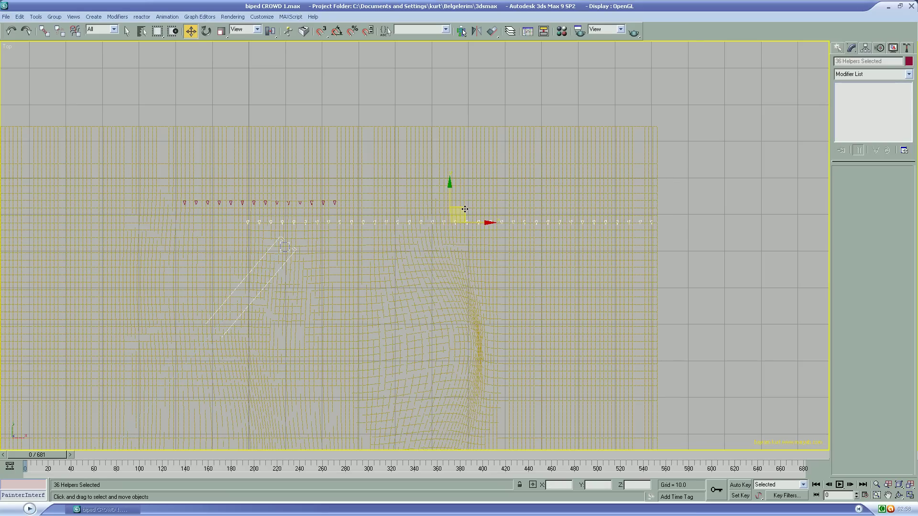
left_click_drag(155, 110, 427, 252)
left_click_drag(558, 216, 476, 227)
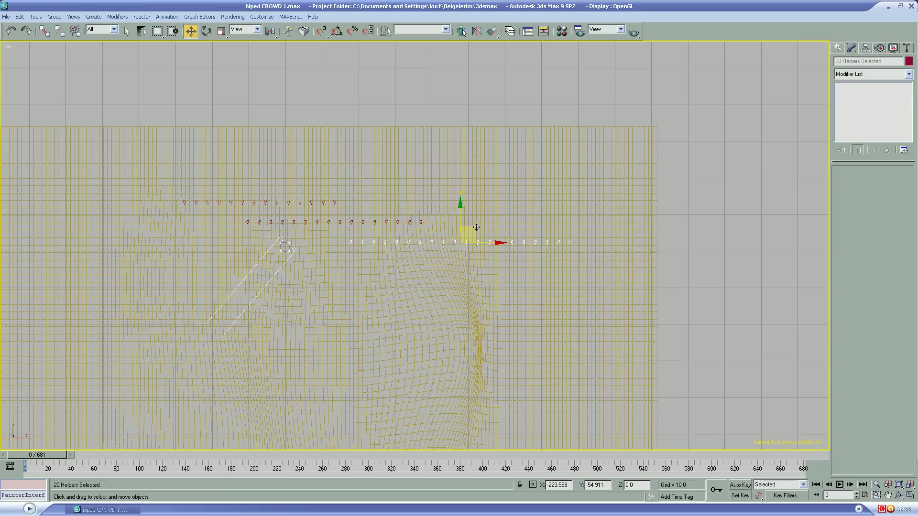
left_click_drag(476, 227, 481, 232)
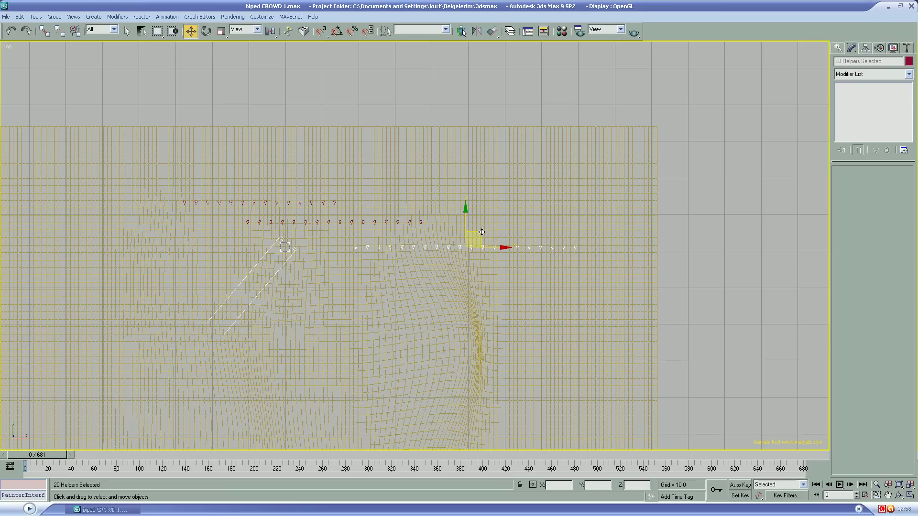
left_click_drag(328, 237, 464, 271, "alt")
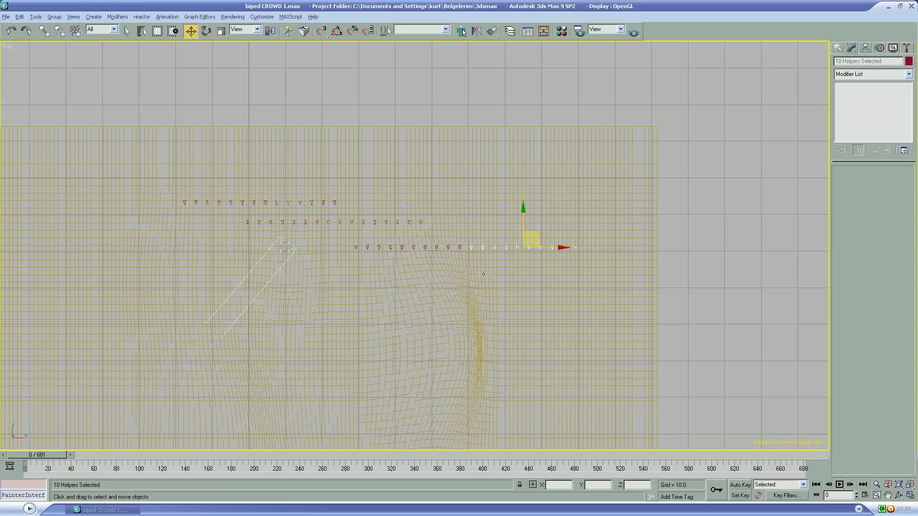
mouse_move(537, 233)
left_mouse_down()
mouse_move(252, 239)
mouse_move(261, 241)
left_mouse_up()
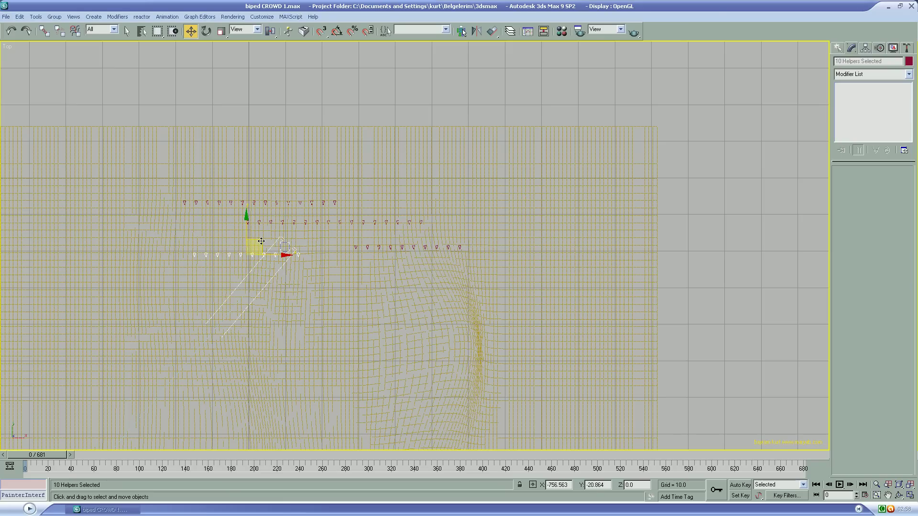
left_click(910, 495)
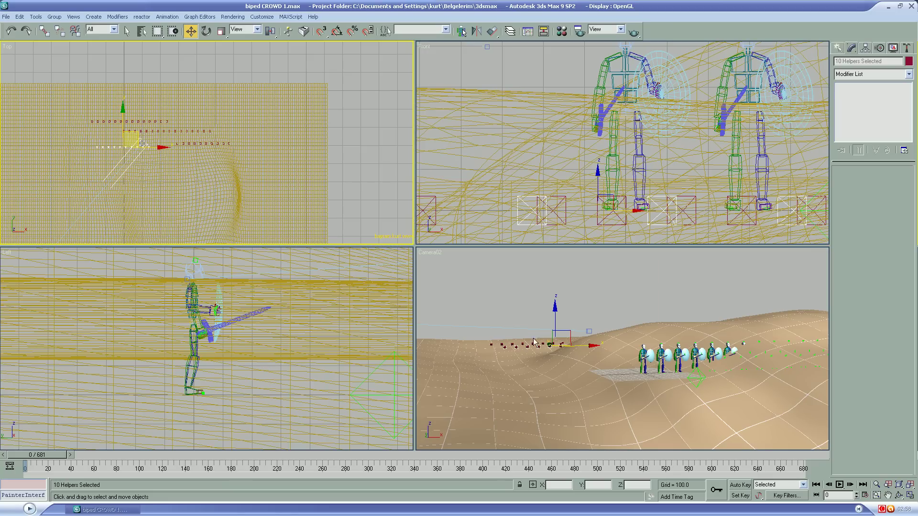
- Maximize the camera viewport and switch it to Camera01
right_click(595, 293)
left_click(910, 496)
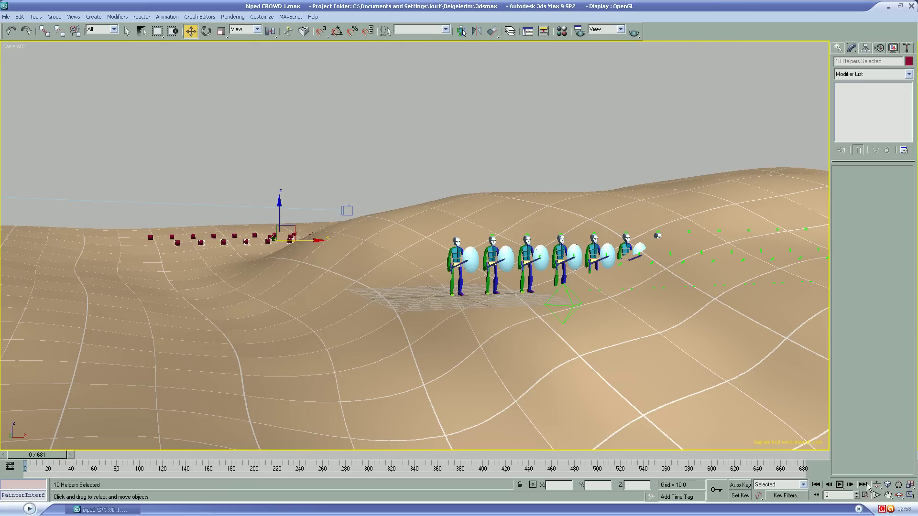
right_click(11, 47)
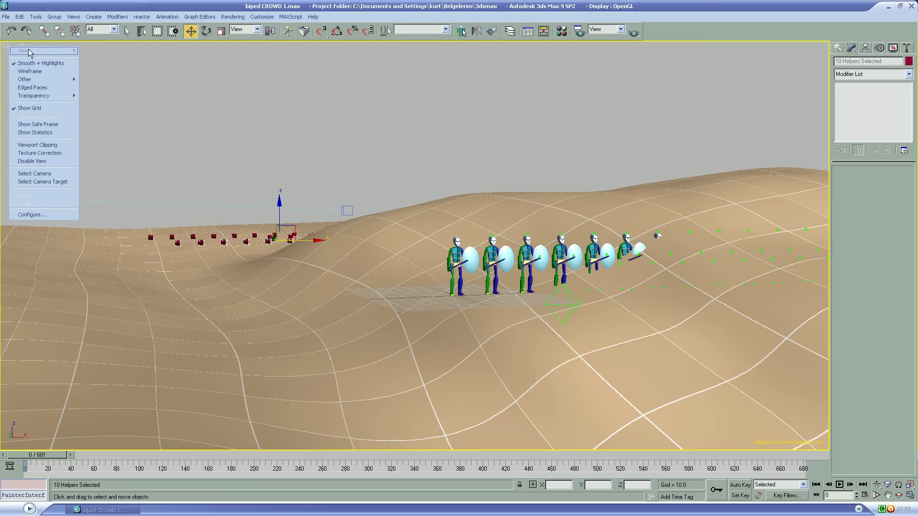
left_click(100, 51)
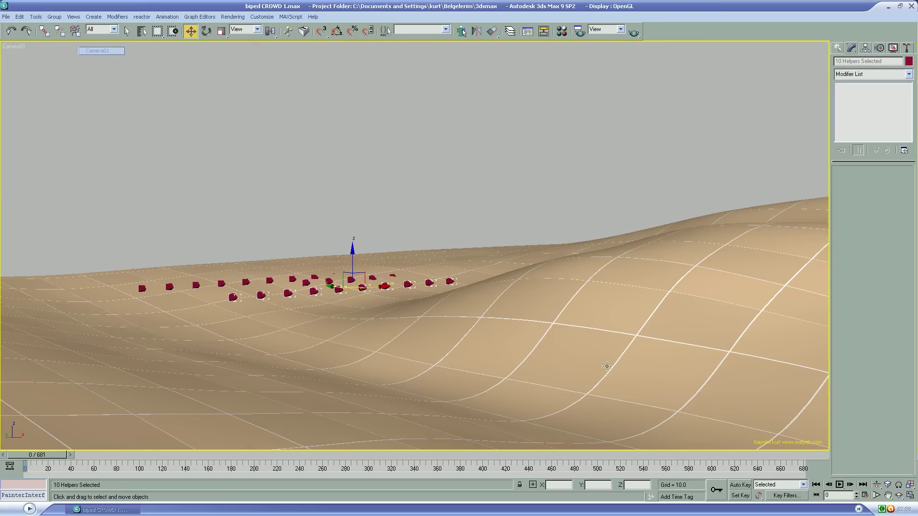
- Orbit, dolly and truck Camera01 to frame soldiers and red markers, then select Crowd01
left_click(898, 496)
mouse_move(485, 300)
left_mouse_down()
mouse_move(508, 309)
mouse_move(533, 301)
mouse_move(476, 299)
left_mouse_up()
left_click(876, 484)
left_click_drag(568, 294, 570, 319)
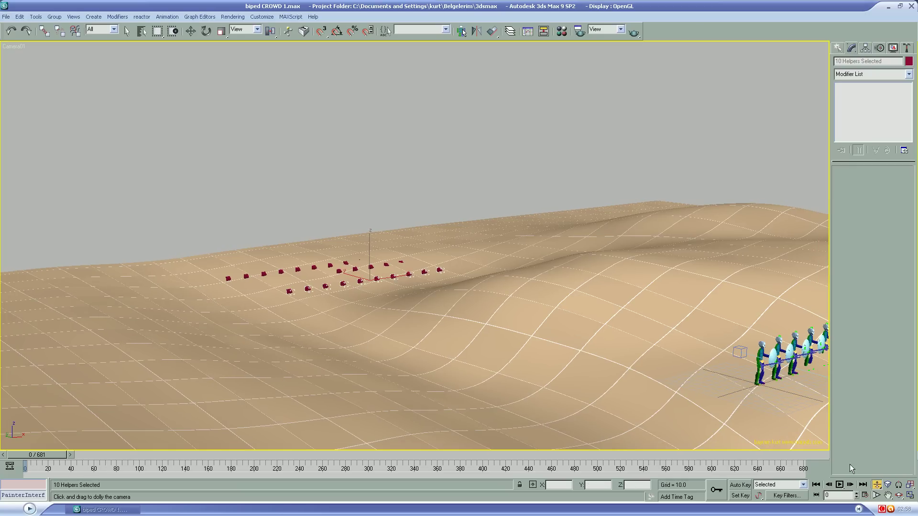
left_click(888, 495)
mouse_move(683, 397)
left_mouse_down()
mouse_move(559, 364)
mouse_move(557, 345)
mouse_move(541, 328)
mouse_move(543, 349)
left_mouse_up()
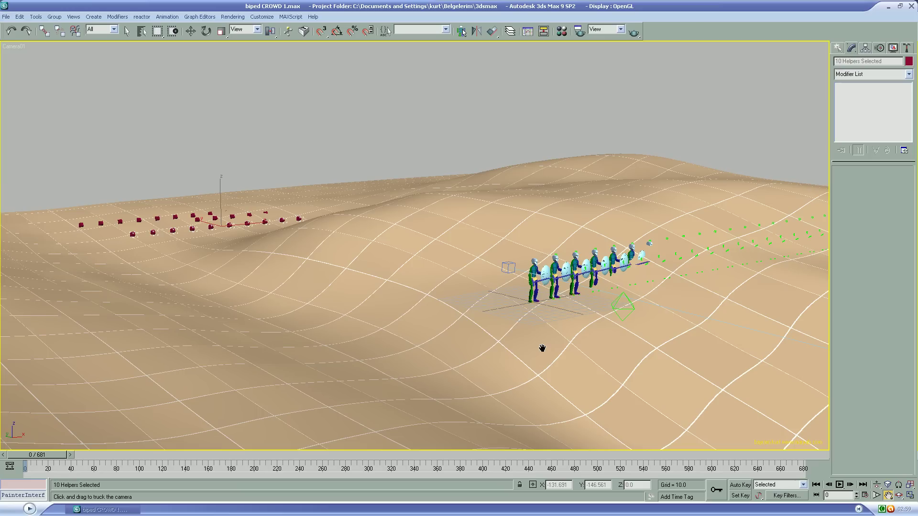
left_click(190, 31)
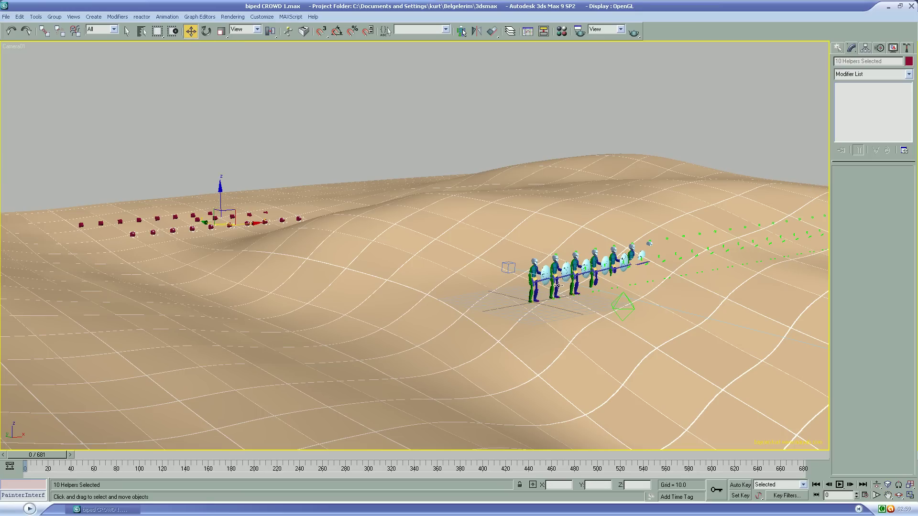
left_click(631, 308)
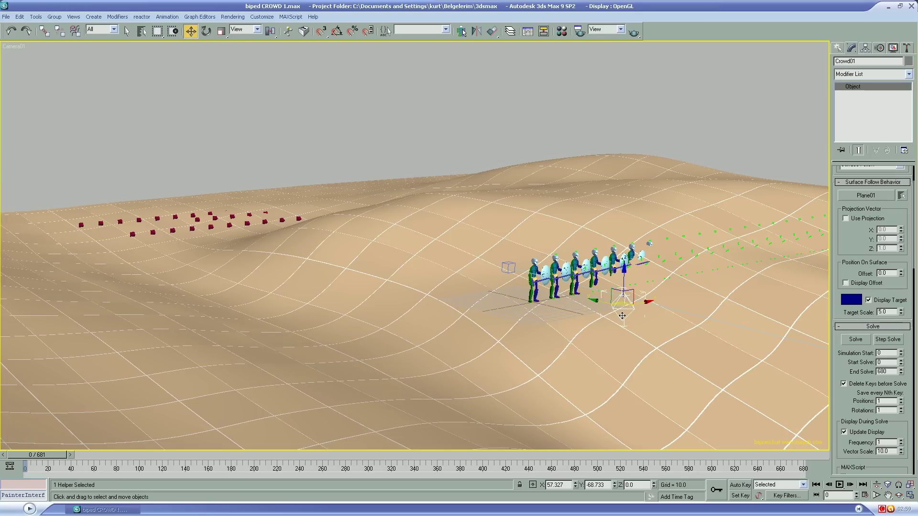
- Solve the crowd simulation up to frame 77, then return to frame 0
left_click(855, 339)
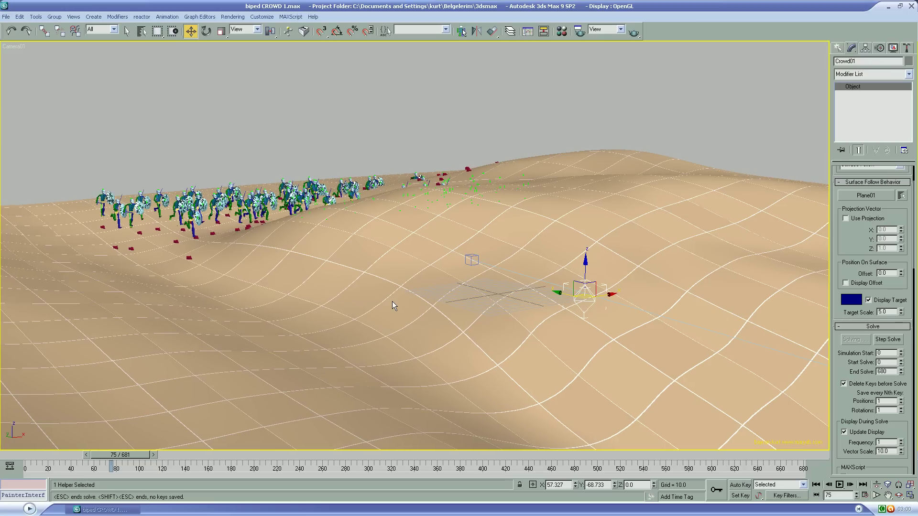
key("Escape")
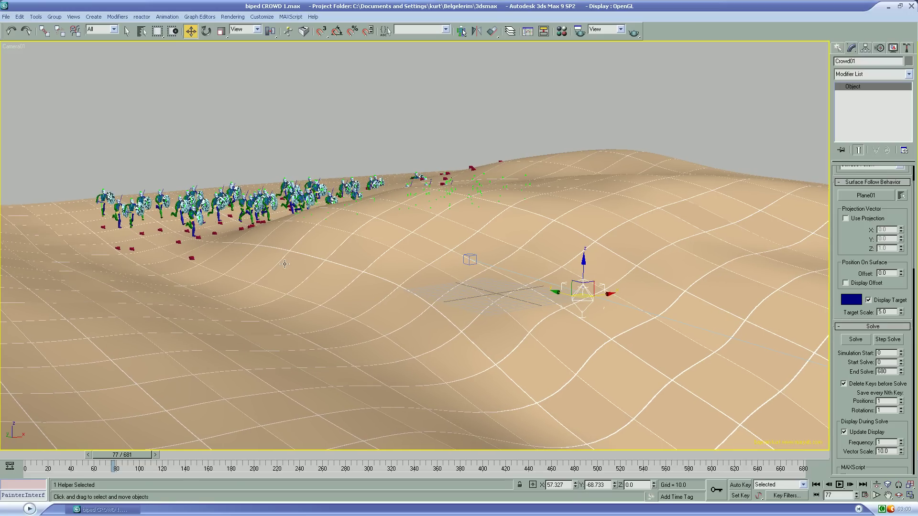
left_click(816, 484)
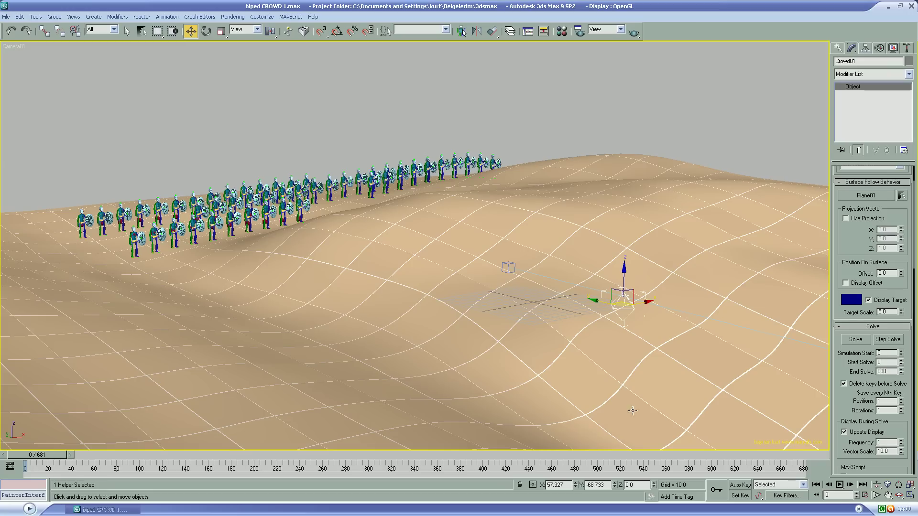
- Orbit, pan and dolly Camera01 closer to the soldier rows, then re-solve the crowd
left_click(898, 496)
left_click_drag(445, 369, 510, 366)
left_click(887, 495)
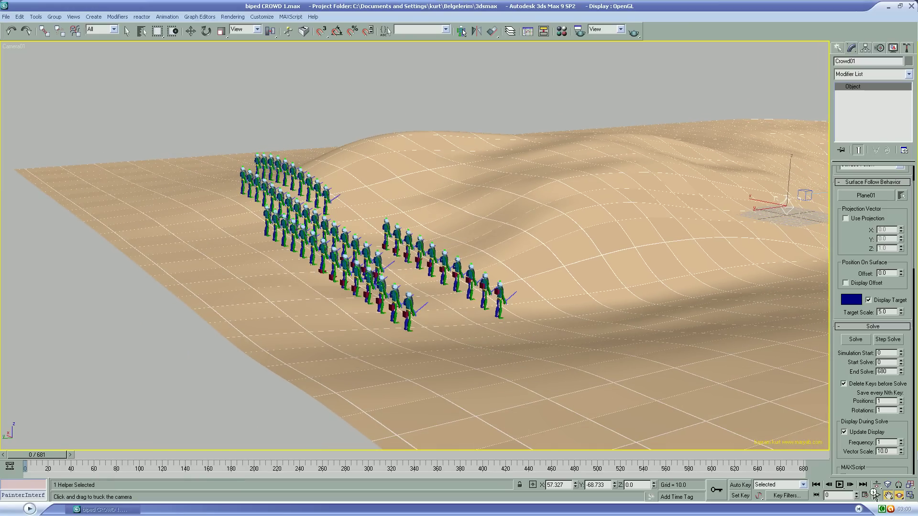
mouse_move(654, 425)
left_mouse_down()
mouse_move(591, 436)
mouse_move(627, 442)
left_mouse_up()
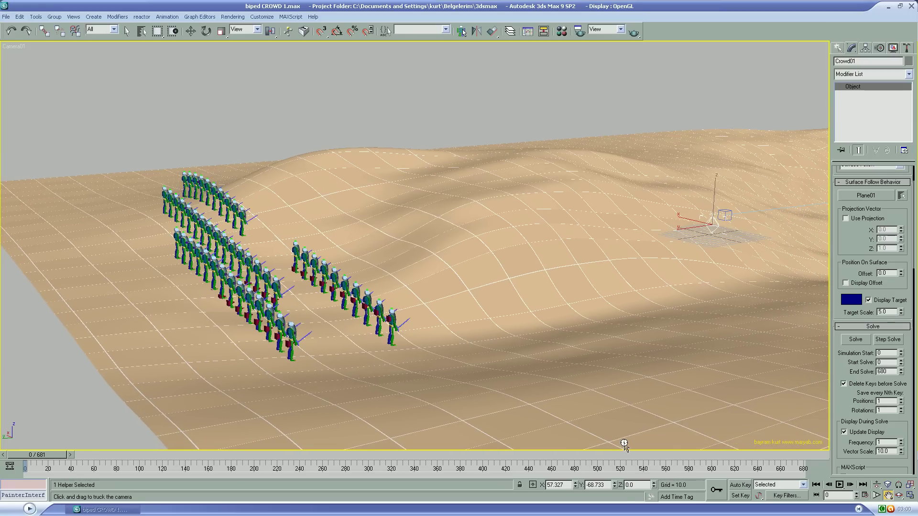
left_click(877, 486)
mouse_move(623, 406)
left_mouse_down()
mouse_move(621, 392)
mouse_move(504, 412)
left_mouse_up()
mouse_move(85, 455)
left_mouse_down()
mouse_move(150, 454)
mouse_move(48, 441)
left_mouse_up()
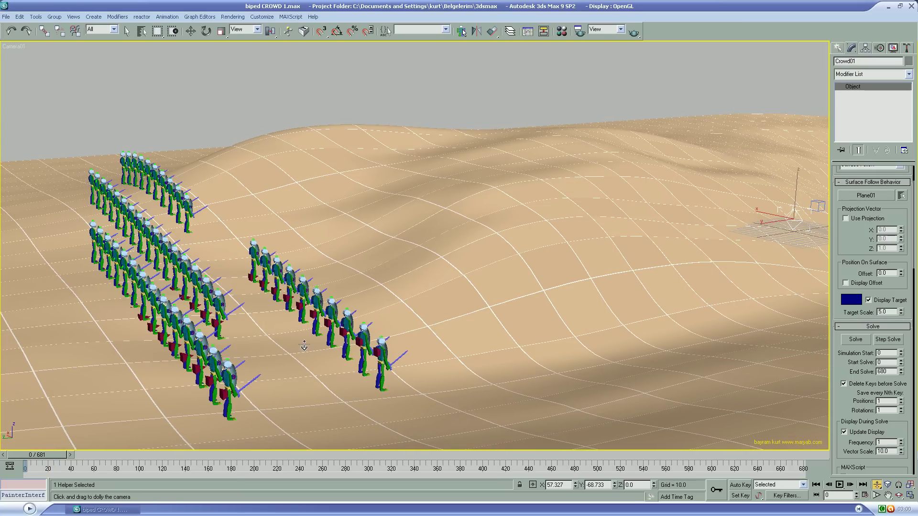
left_click(853, 341)
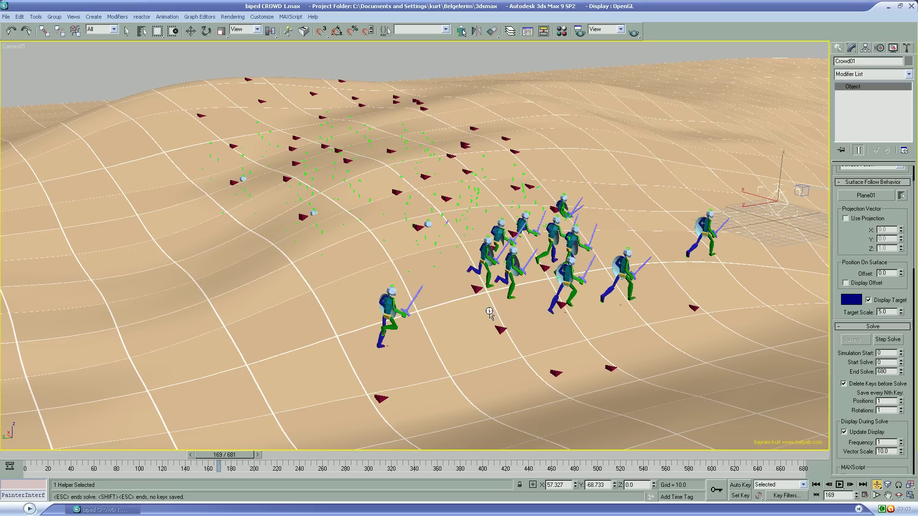
- Stop the crowd solve at frame 170, keeping its keys, and return to frame 0
key("Escape")
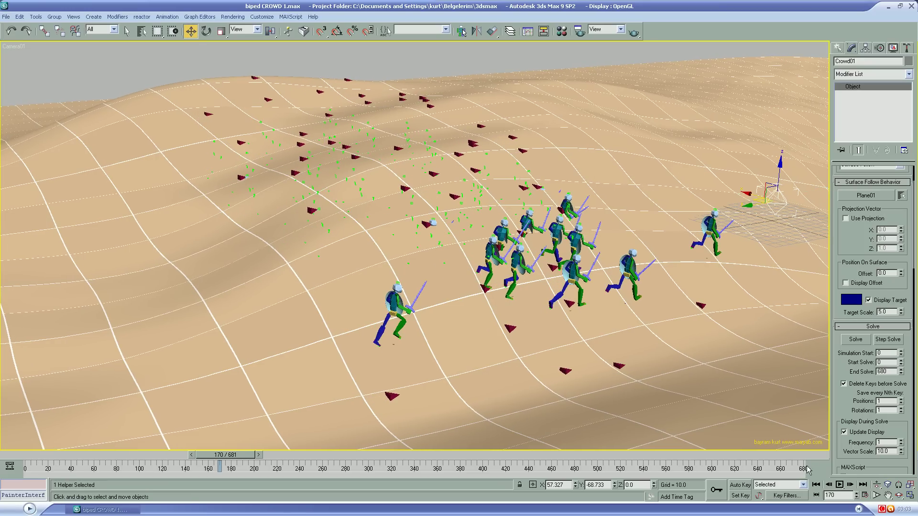
left_click(816, 486)
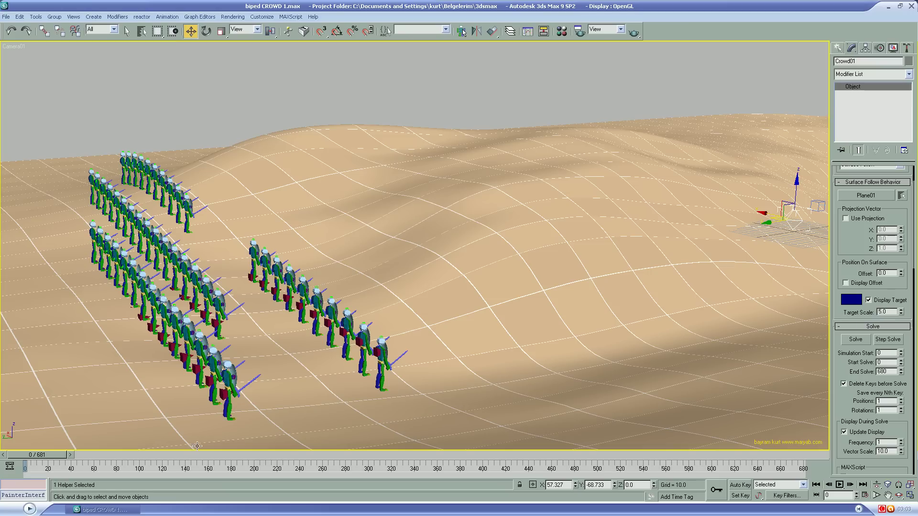
- Hide helpers, preview playback, and scrub to frame 169 to see the running soldiers
left_click(893, 48)
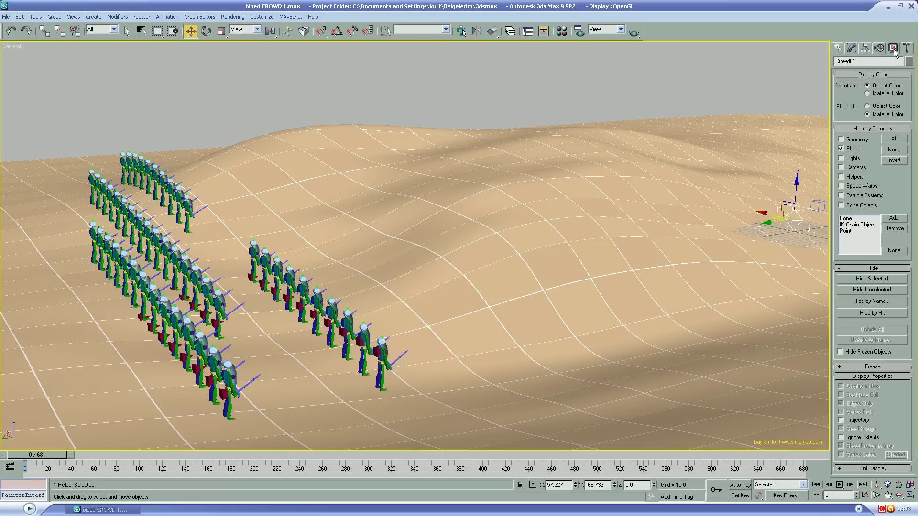
left_click(840, 176)
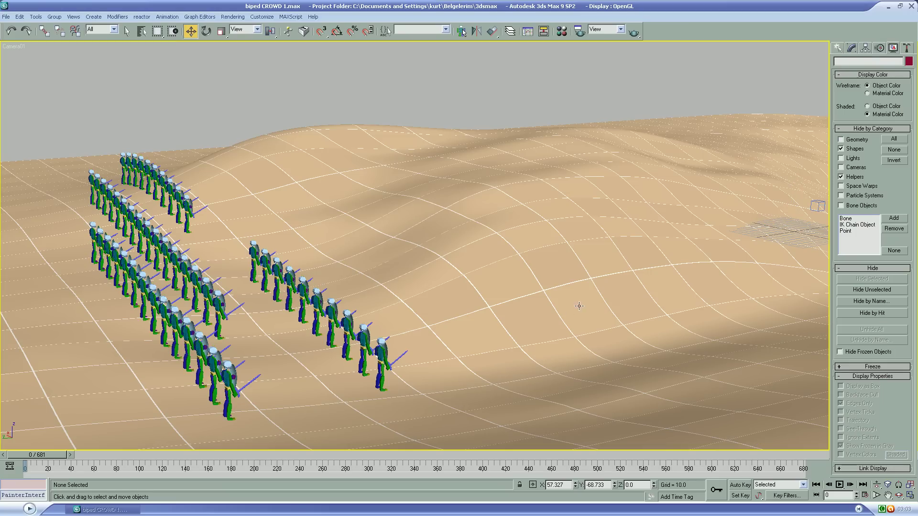
left_click(839, 485)
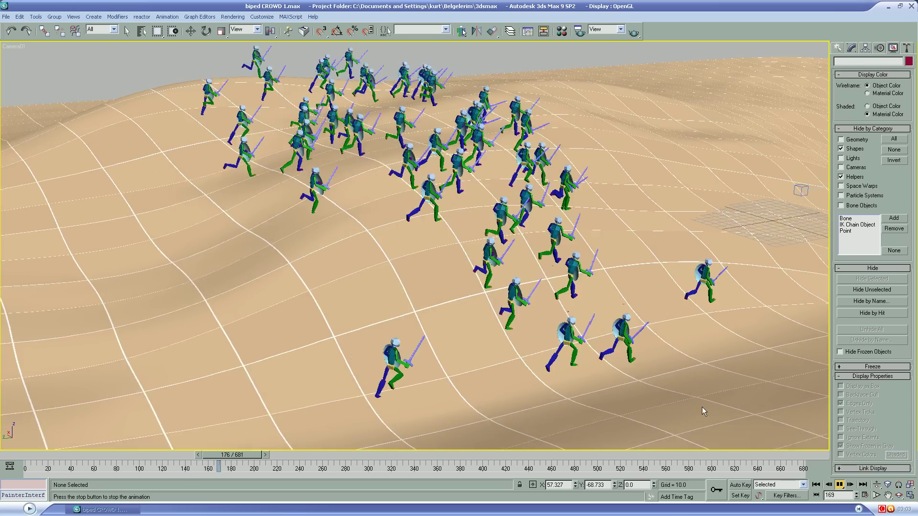
left_click(839, 484)
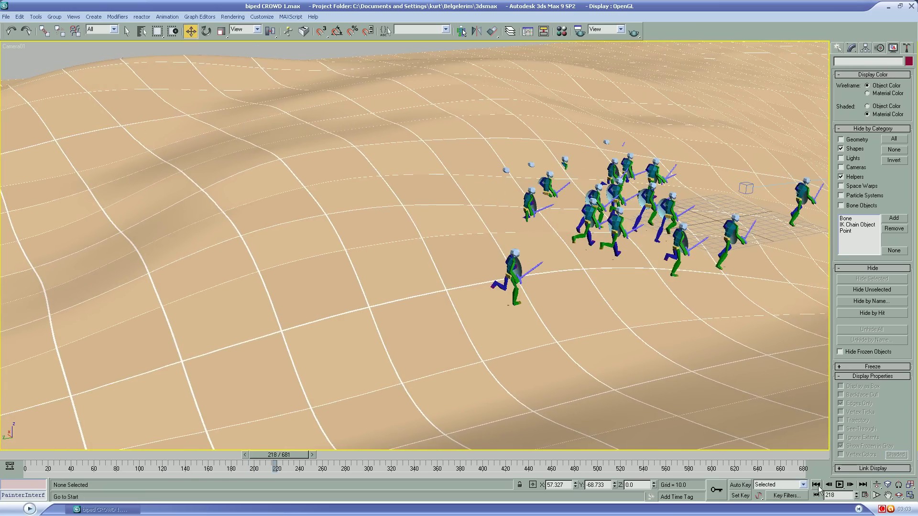
left_click_drag(43, 456, 243, 460)
key("w")
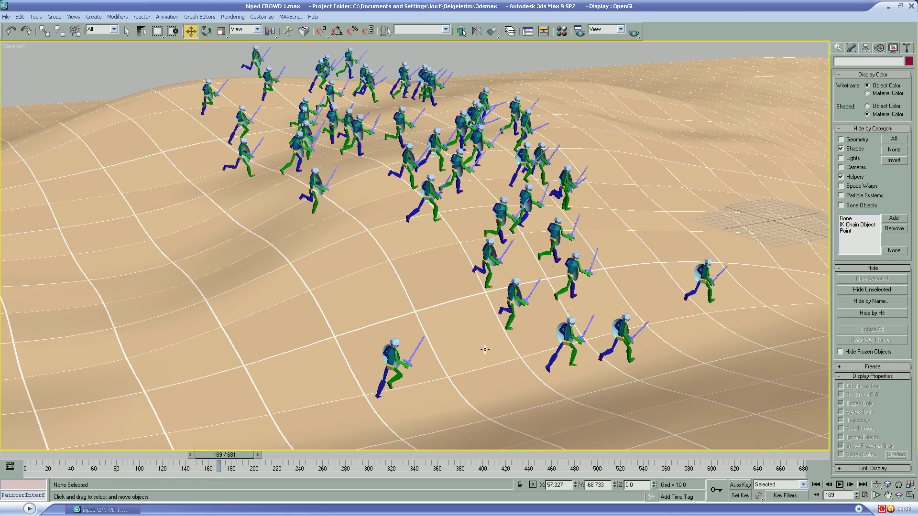
- Show helpers again, select Crowd01 for modifying, and scrub back to frame 0
left_click(841, 177)
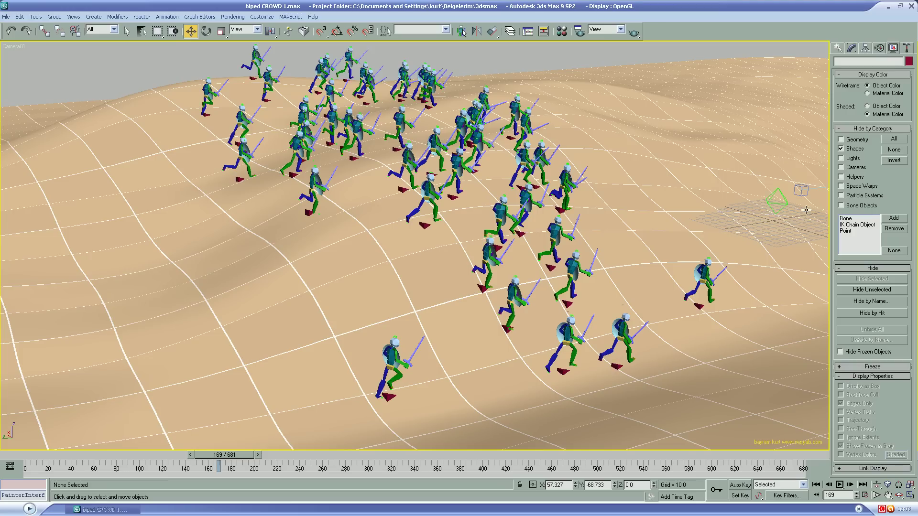
left_click(782, 204)
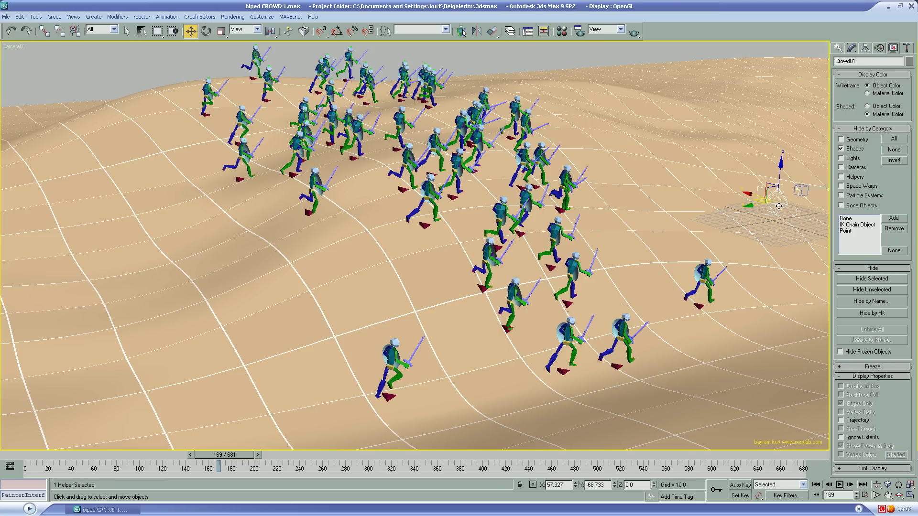
left_click(851, 48)
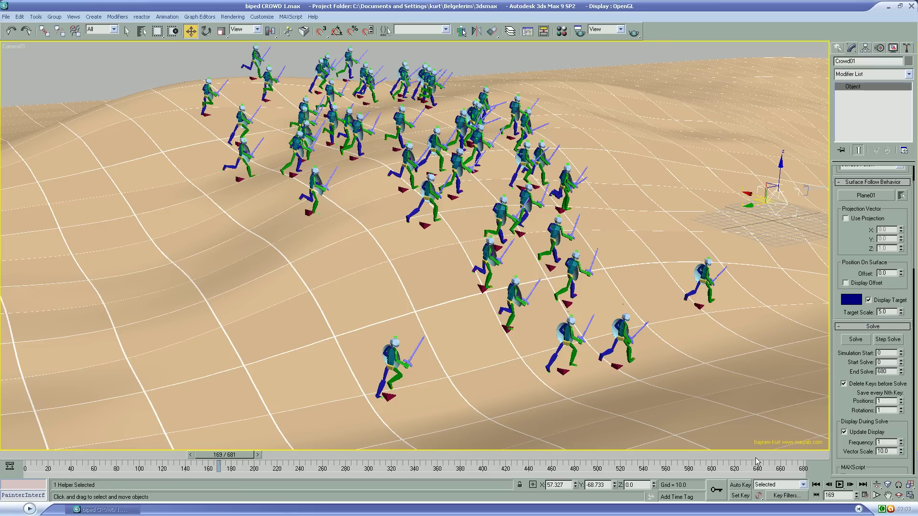
left_click_drag(253, 455, 49, 456)
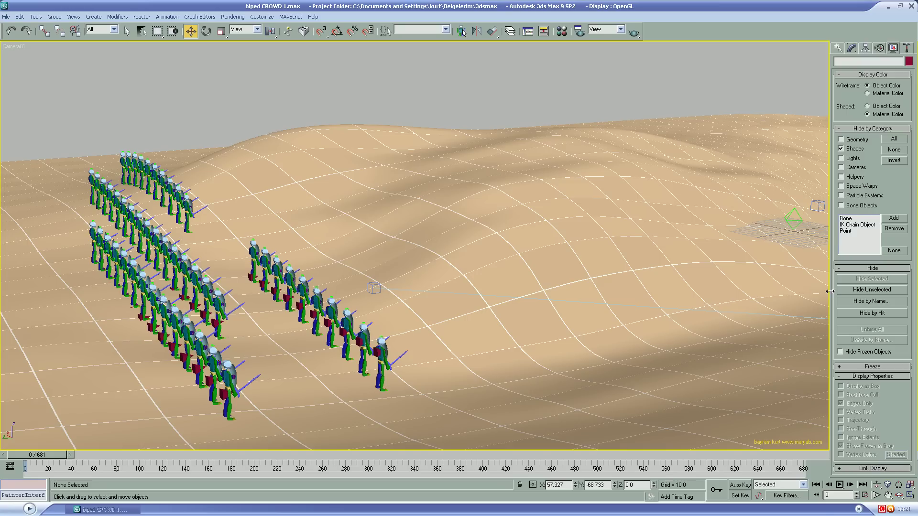
- Hide helpers, preview nearly all 681 frames of the march, then return to frame 0
left_click(840, 178)
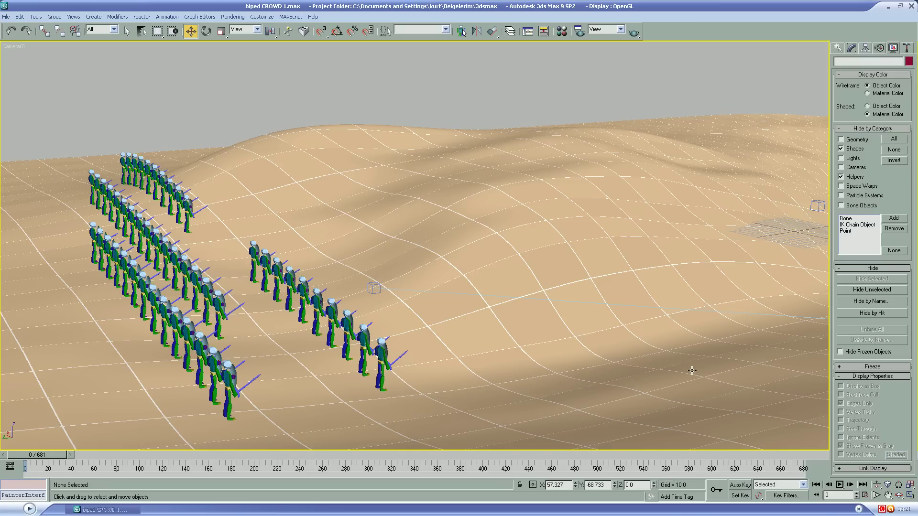
left_click(839, 485)
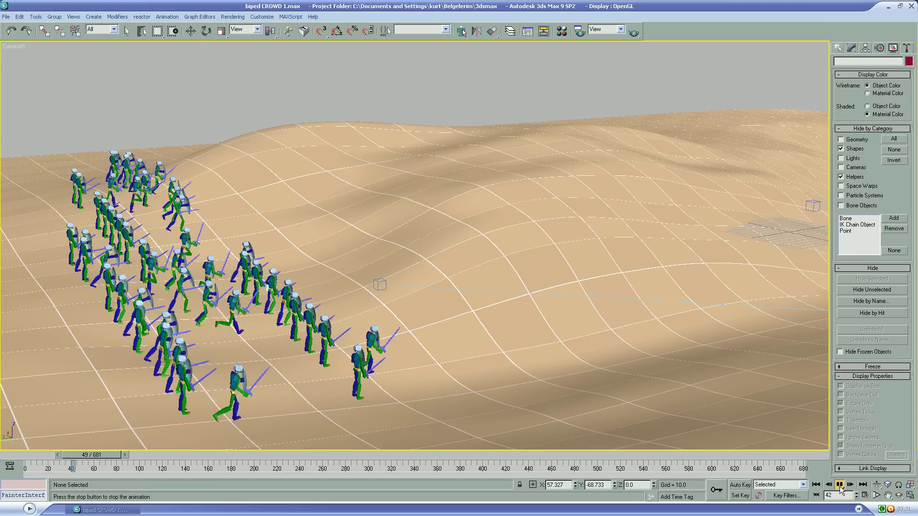
left_click(840, 485)
left_click(815, 487)
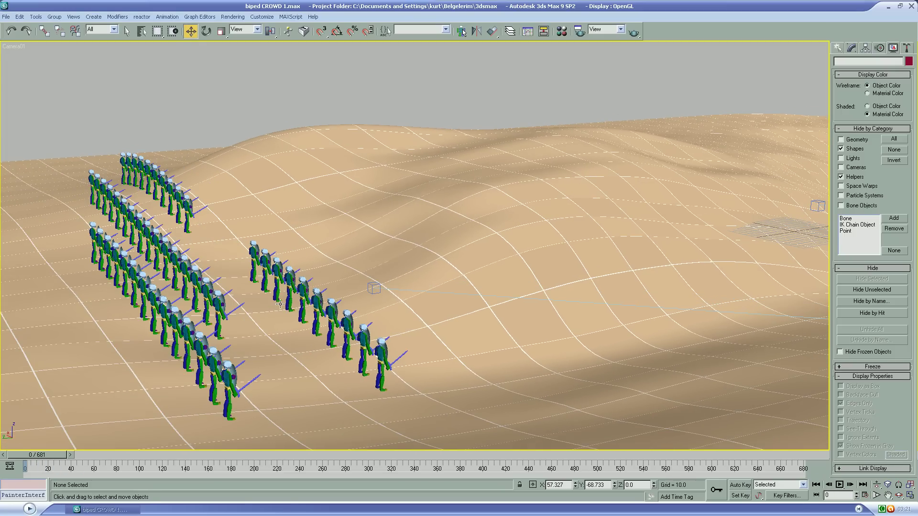
- Switch the viewport to Camera03 and play the crowd animation from the start
right_click(10, 45)
mouse_move(43, 50)
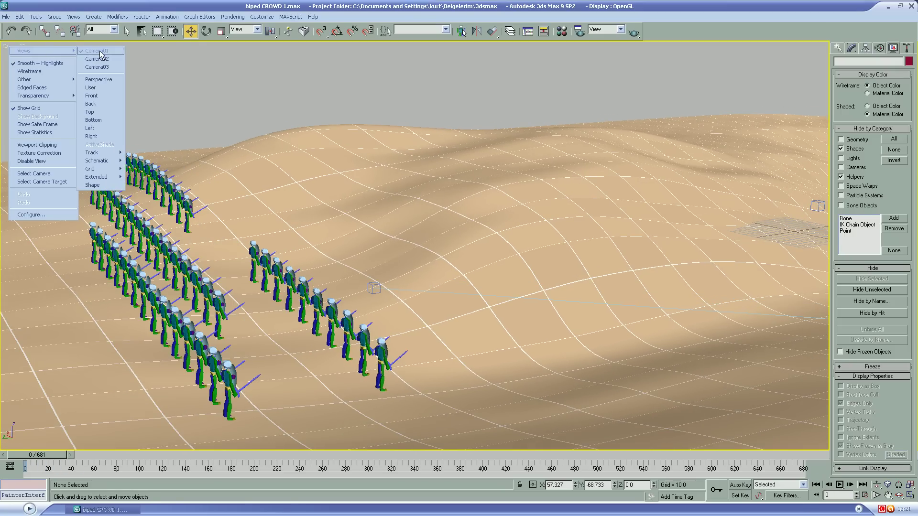
left_click(105, 67)
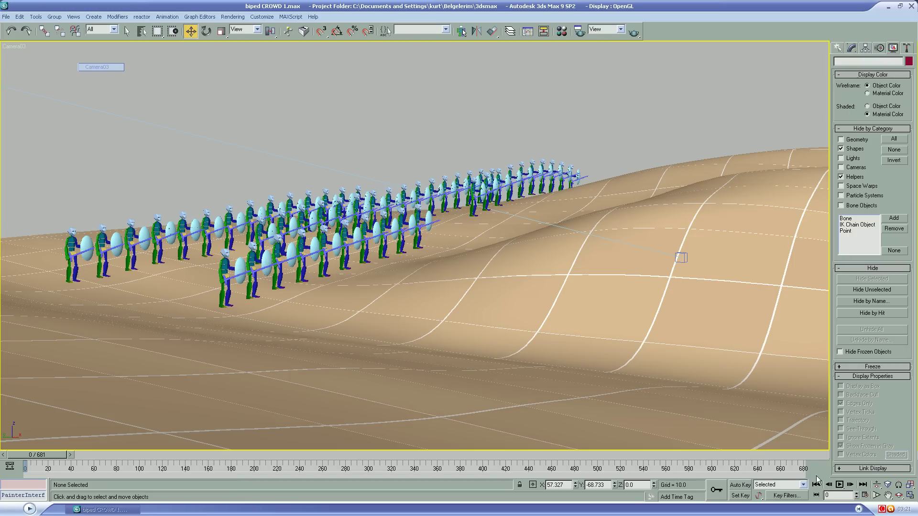
left_click(840, 484)
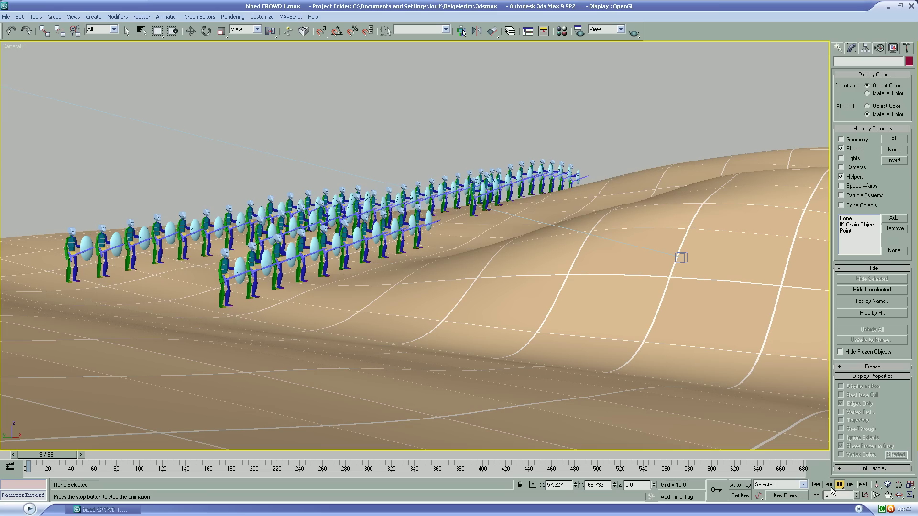
- Scrub the camera view forward to about frame 674 to watch the soldiers run
left_click_drag(92, 455, 776, 458)
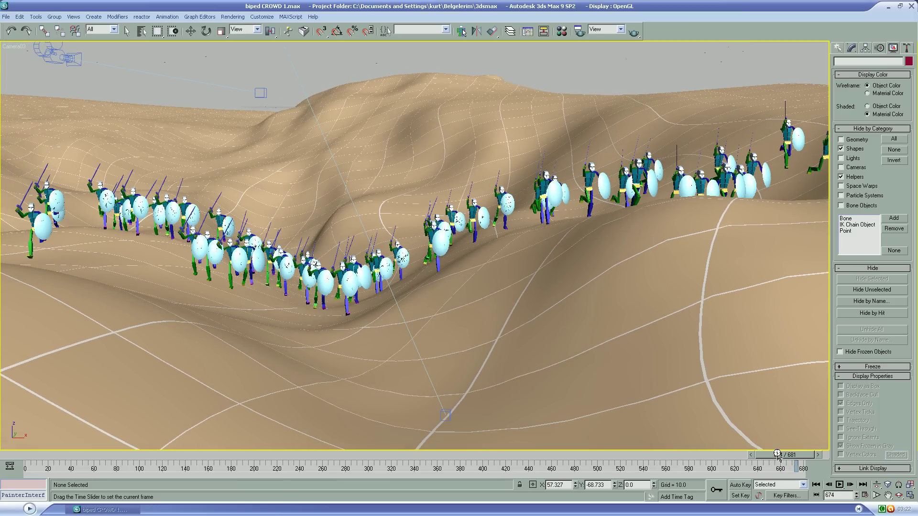